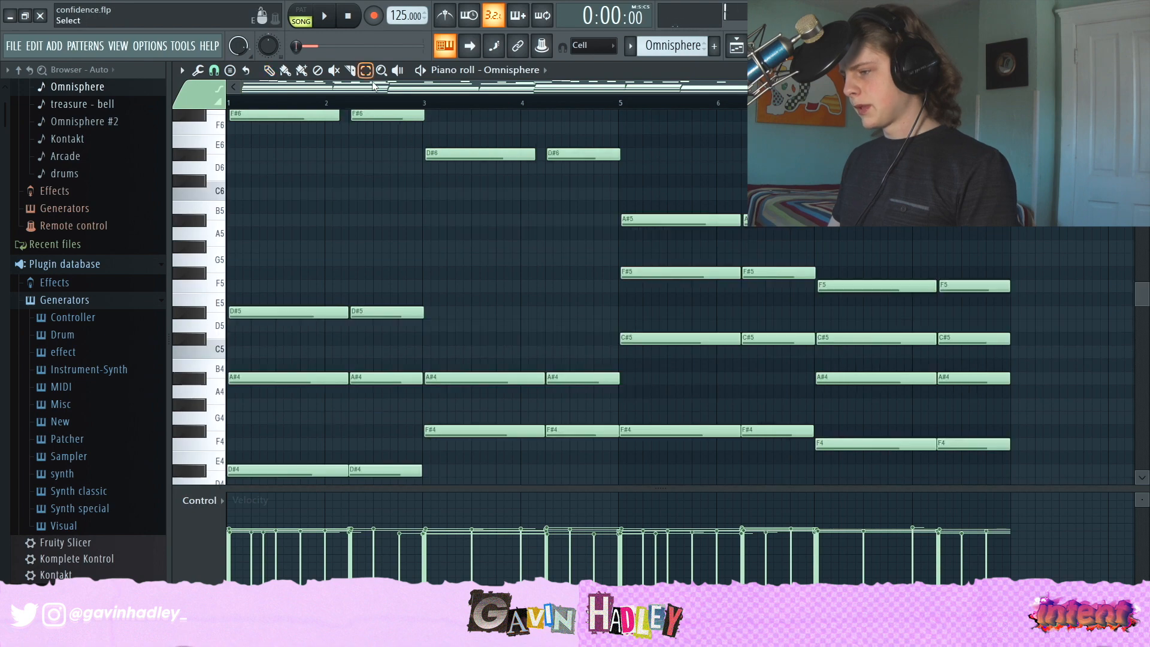
- Try moving the two D#6 notes in bars 3 and 4 down two octaves to D#4
key(ctrl+Down)
key(ctrl+Down)
scroll(498, 274, down, 5)
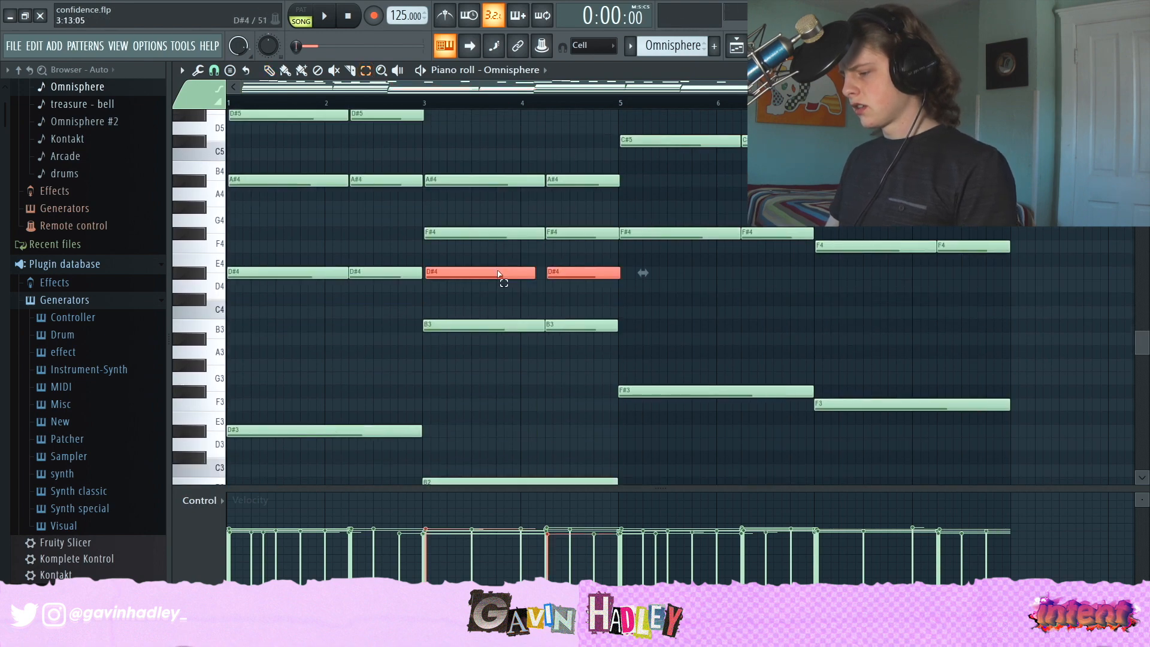
scroll(426, 299, up, 4)
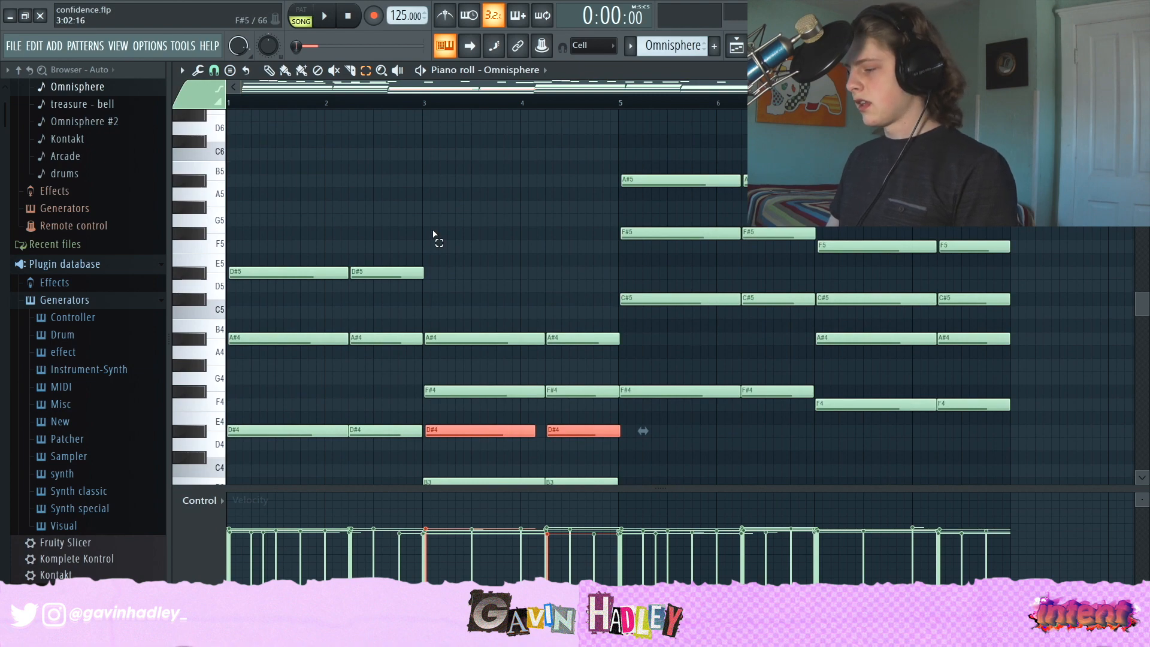
- Select the long bass notes across bars 1 to 8, and try the A#5 pair in bars 5 and 6 an octave lower
scroll(459, 239, down, 7)
drag(293, 294, 647, 372)
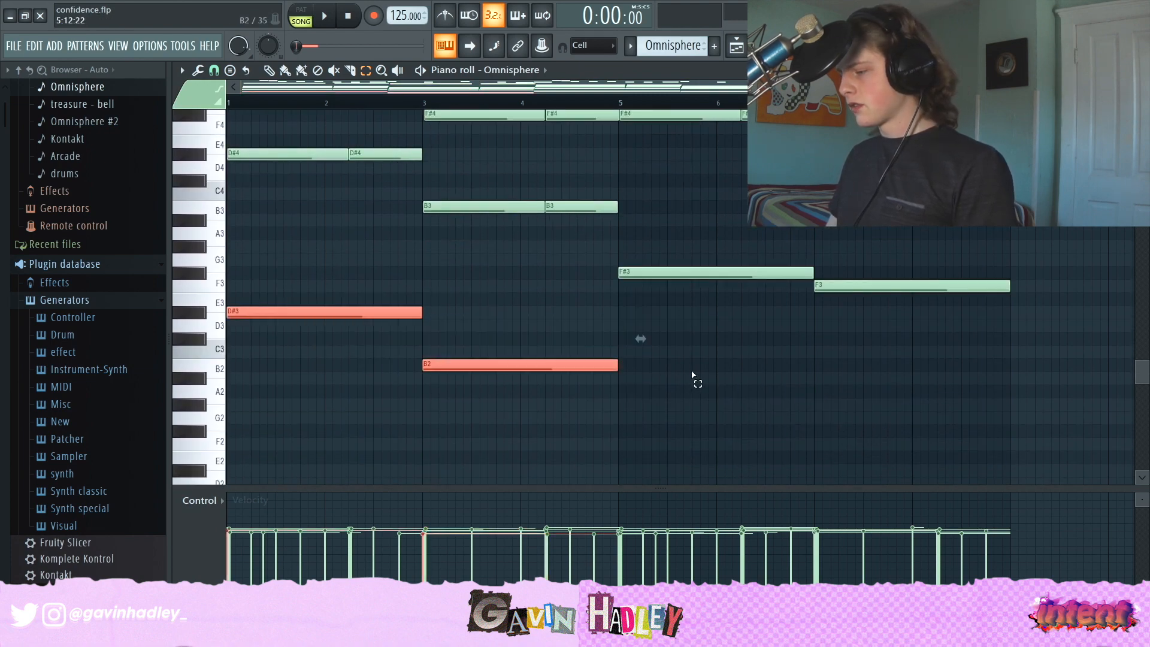
drag(702, 268, 932, 306)
scroll(809, 295, up, 8)
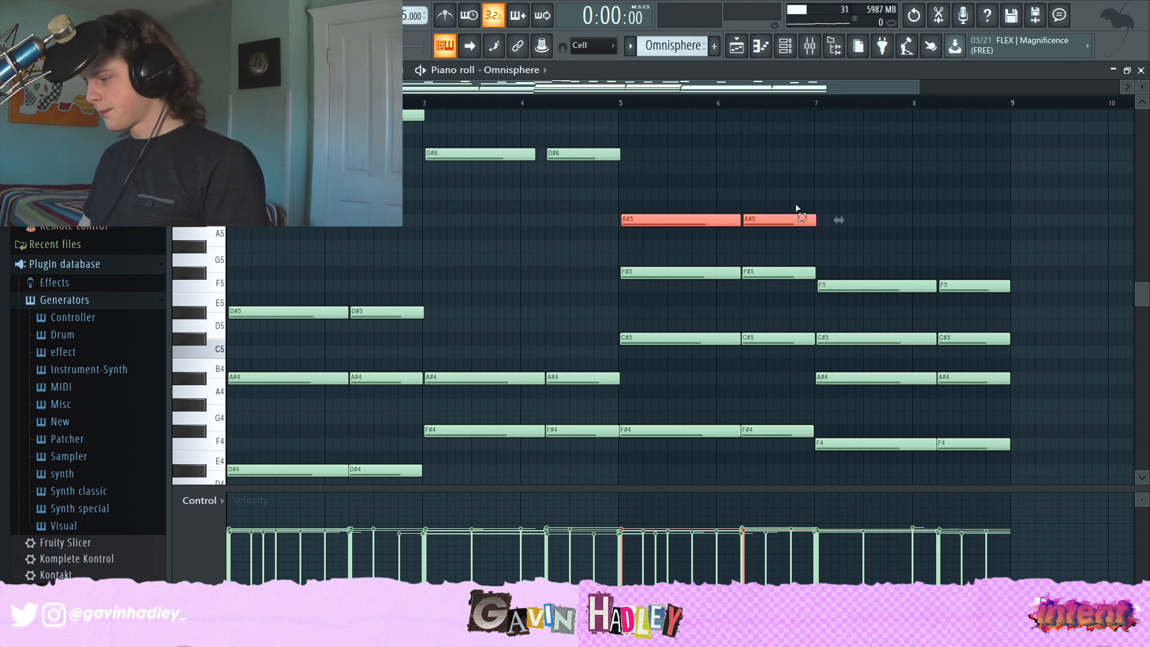
key(ctrl+Down)
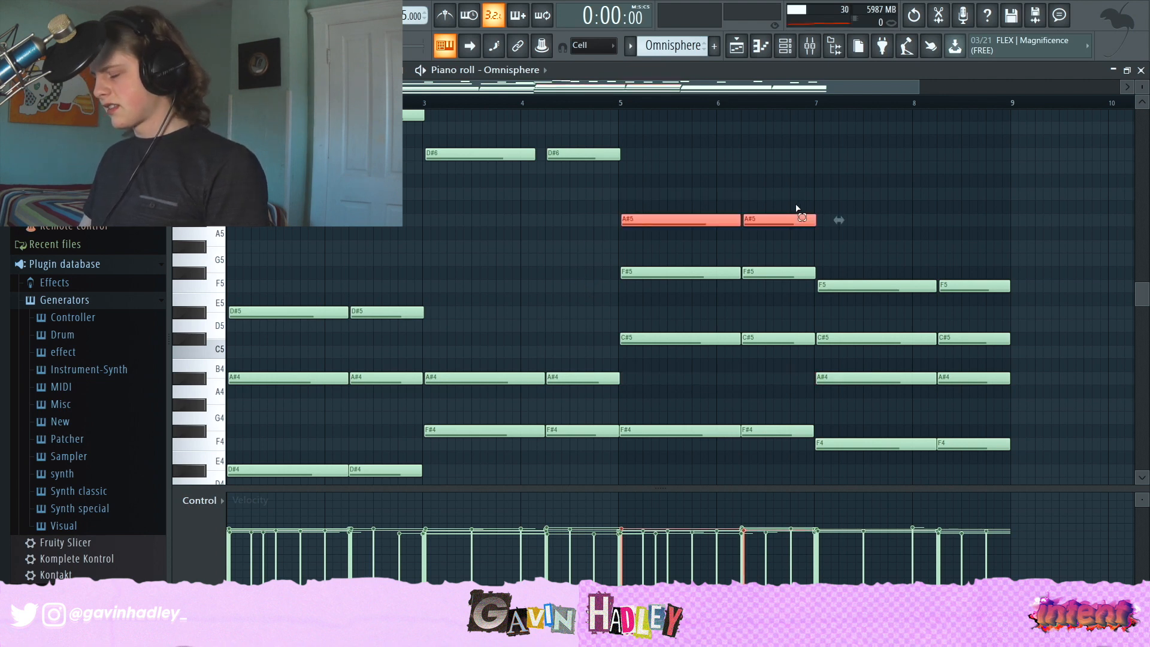
- Examine the Omnisphere chord voicings across bars 1 to 8, from the low bass notes to the upper chord tones
scroll(675, 257, up, 5)
scroll(676, 383, down, 2)
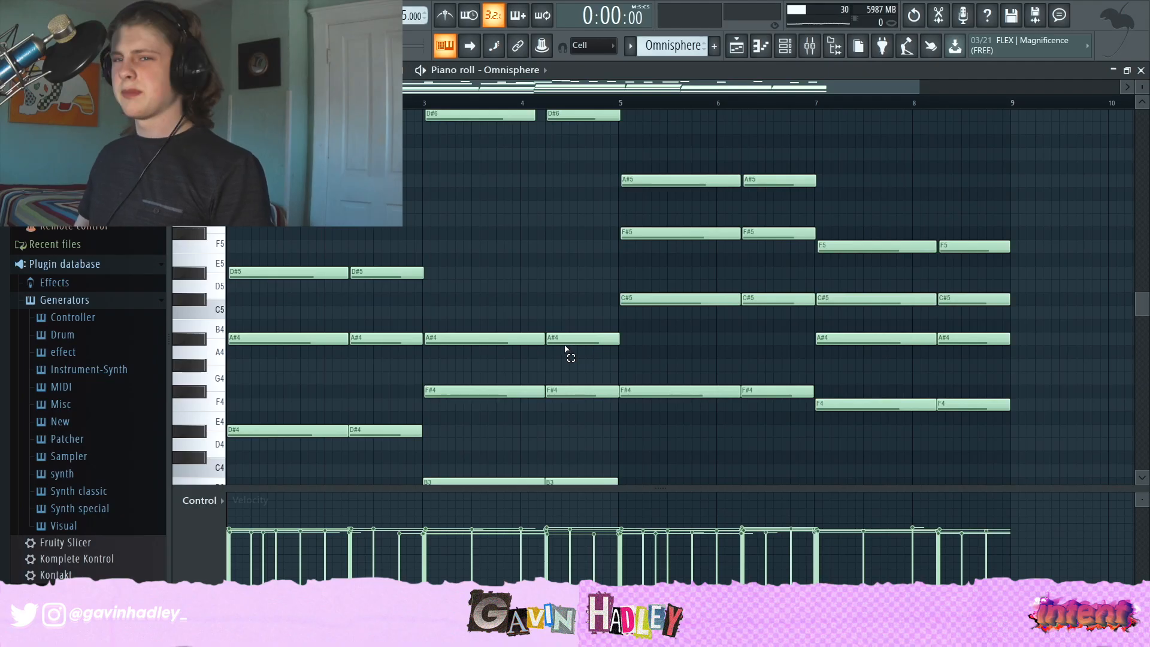
scroll(600, 331, down, 3)
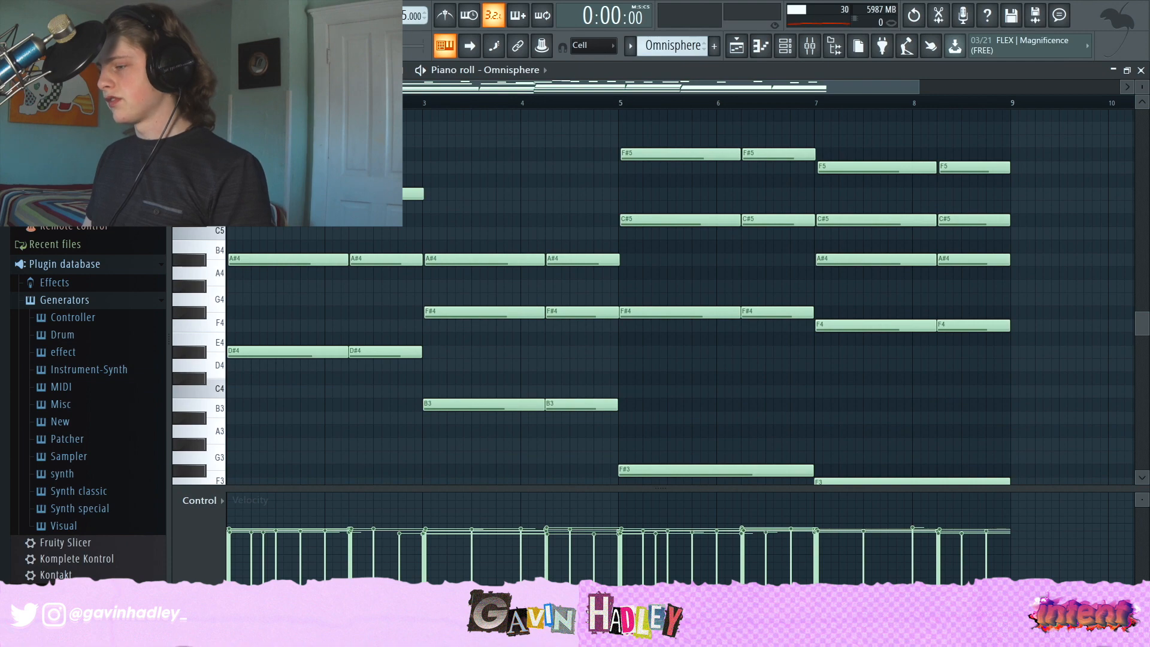
scroll(550, 259, down, 3)
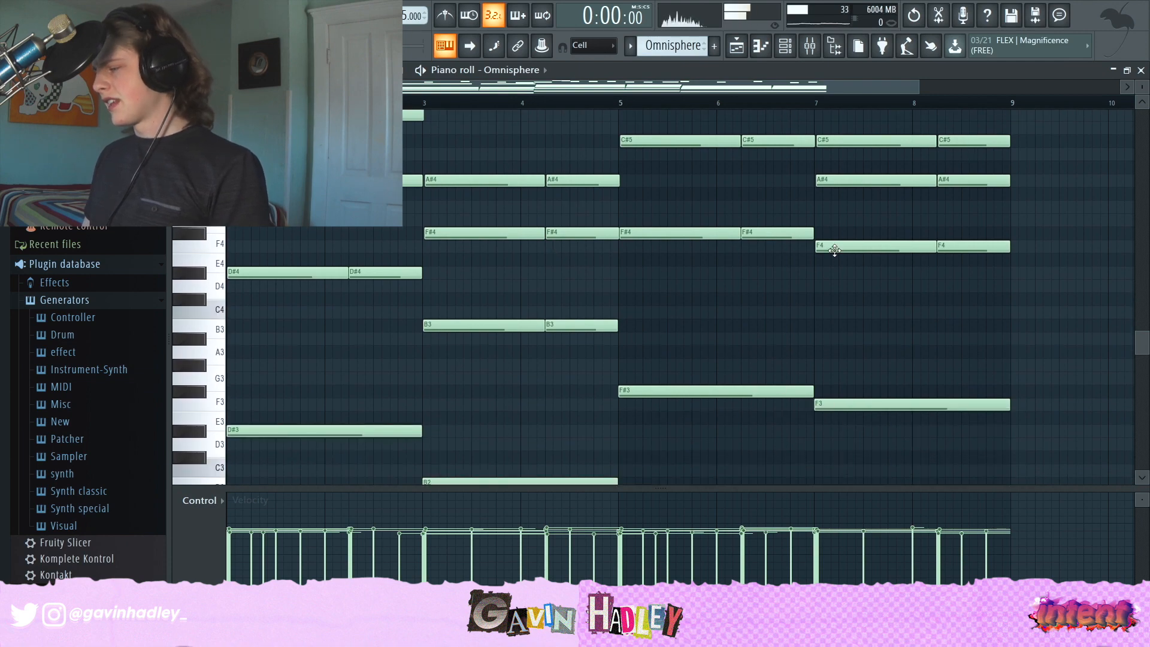
scroll(835, 250, up, 9)
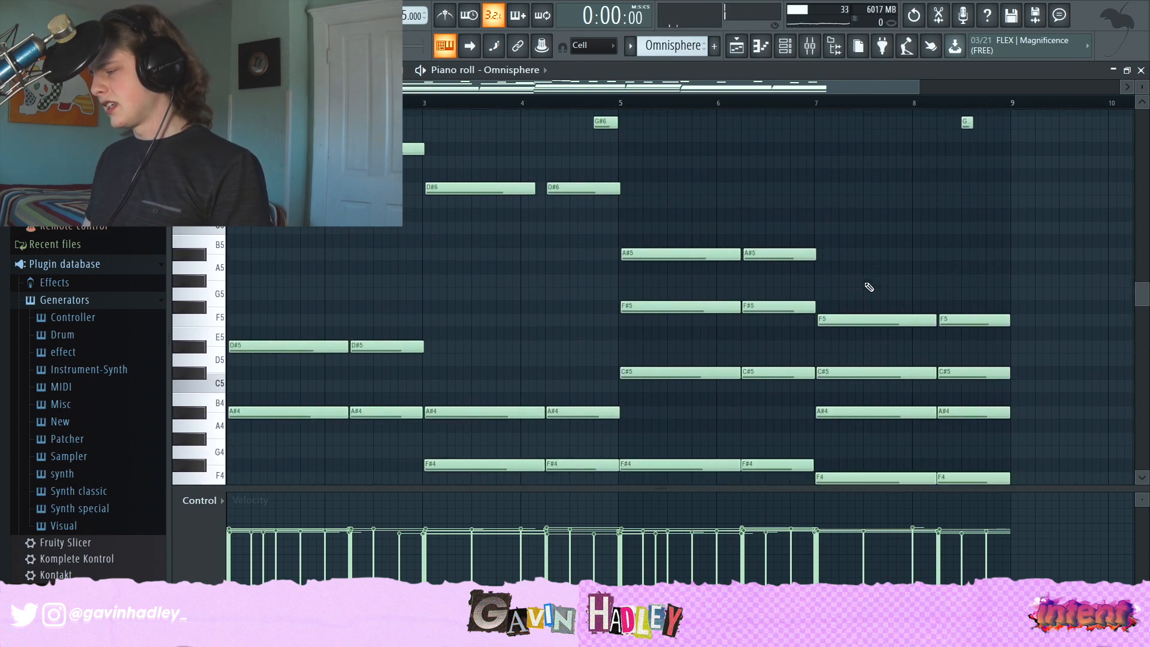
scroll(868, 287, down, 3)
scroll(881, 269, down, 14)
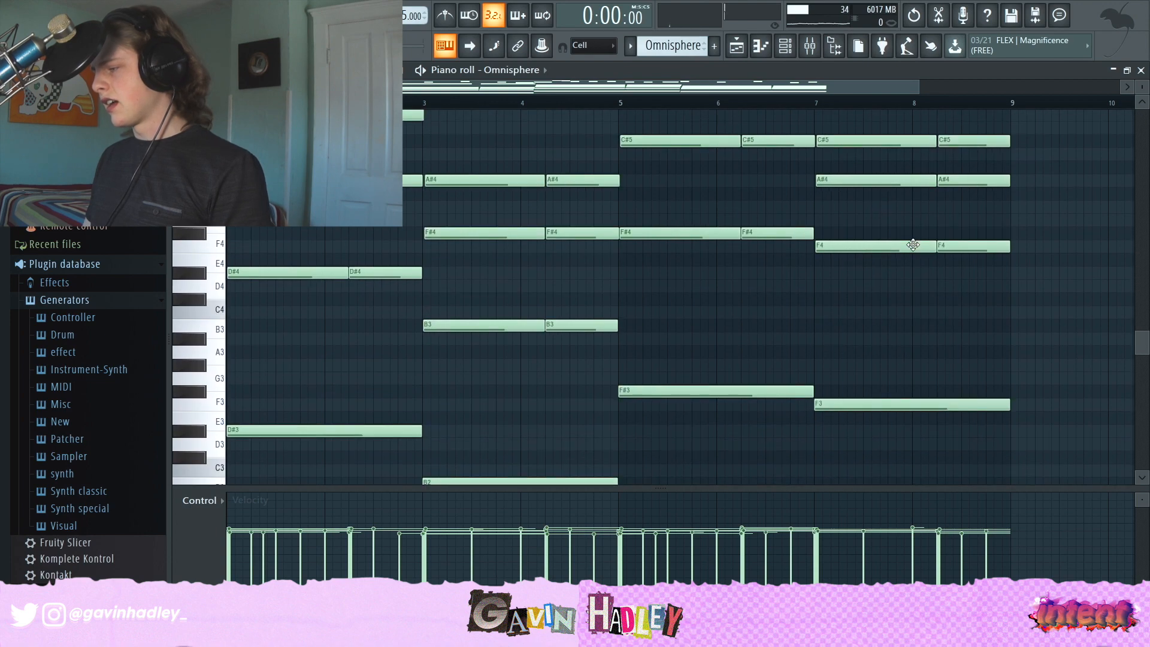
scroll(500, 325, up, 20)
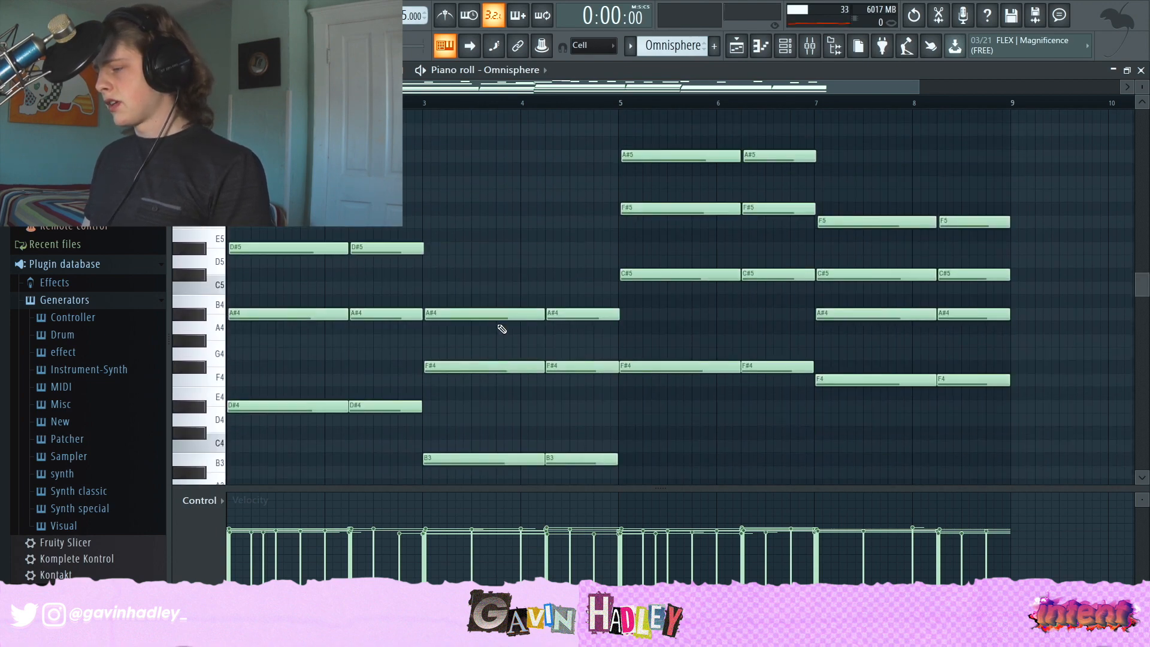
- Examine the short high melody notes above the chords and play the pattern from the start
scroll(297, 243, up, 3)
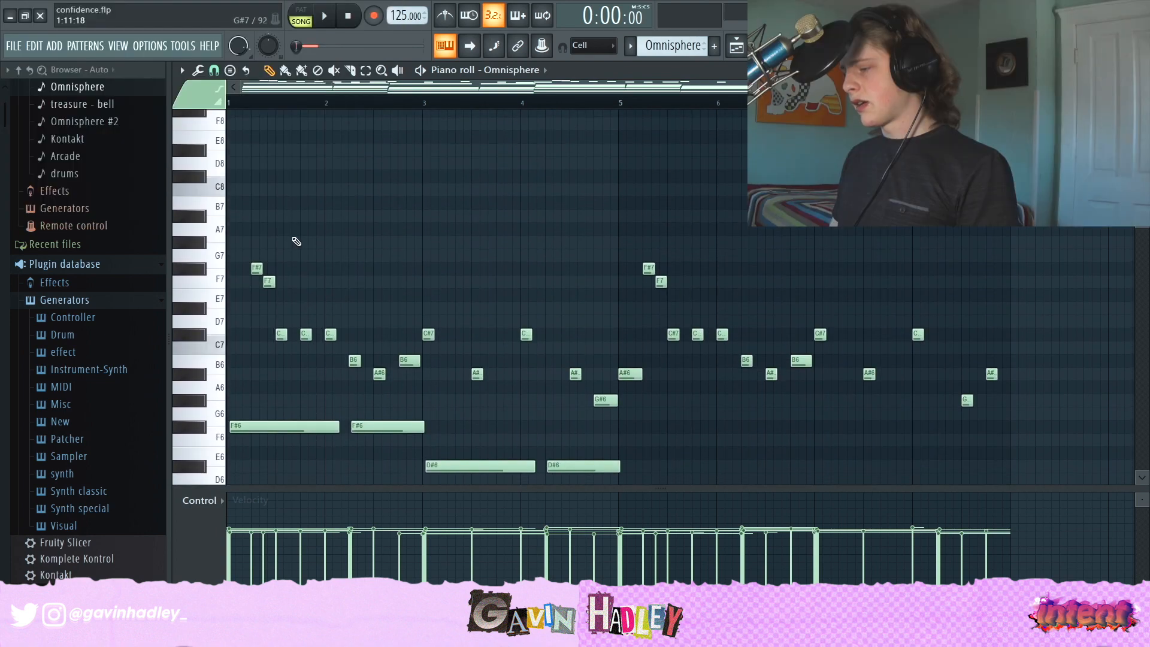
scroll(751, 331, down, 3)
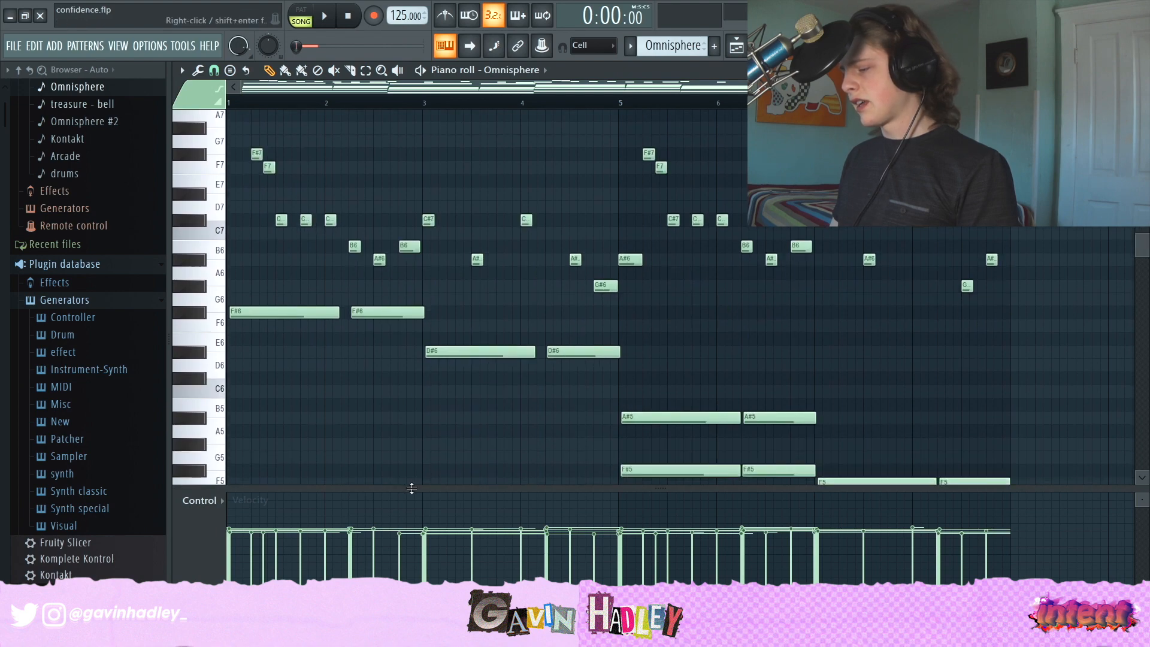
scroll(317, 421, down, 1)
scroll(372, 398, up, 2)
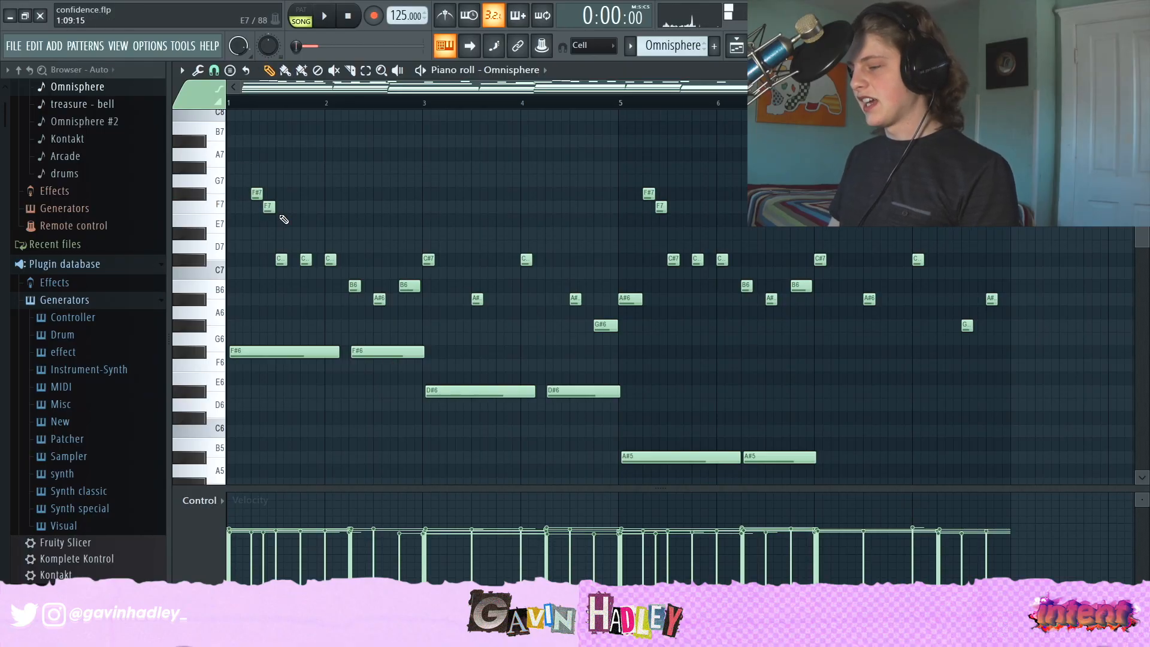
key(space)
key(space)
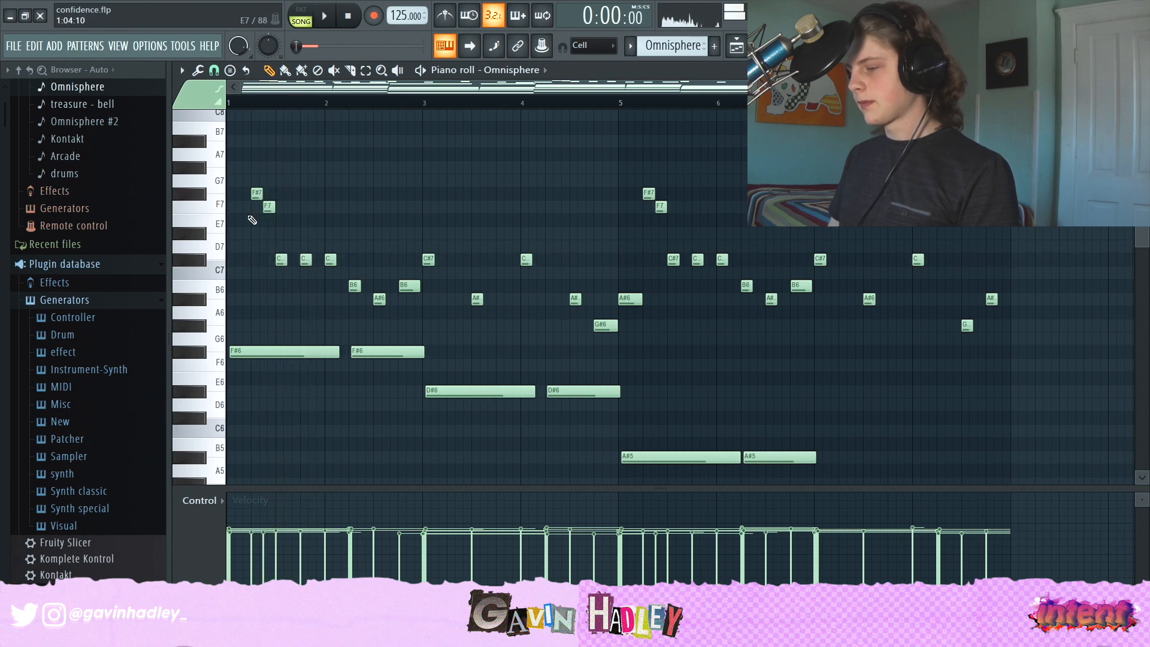
scroll(826, 114, up, 1)
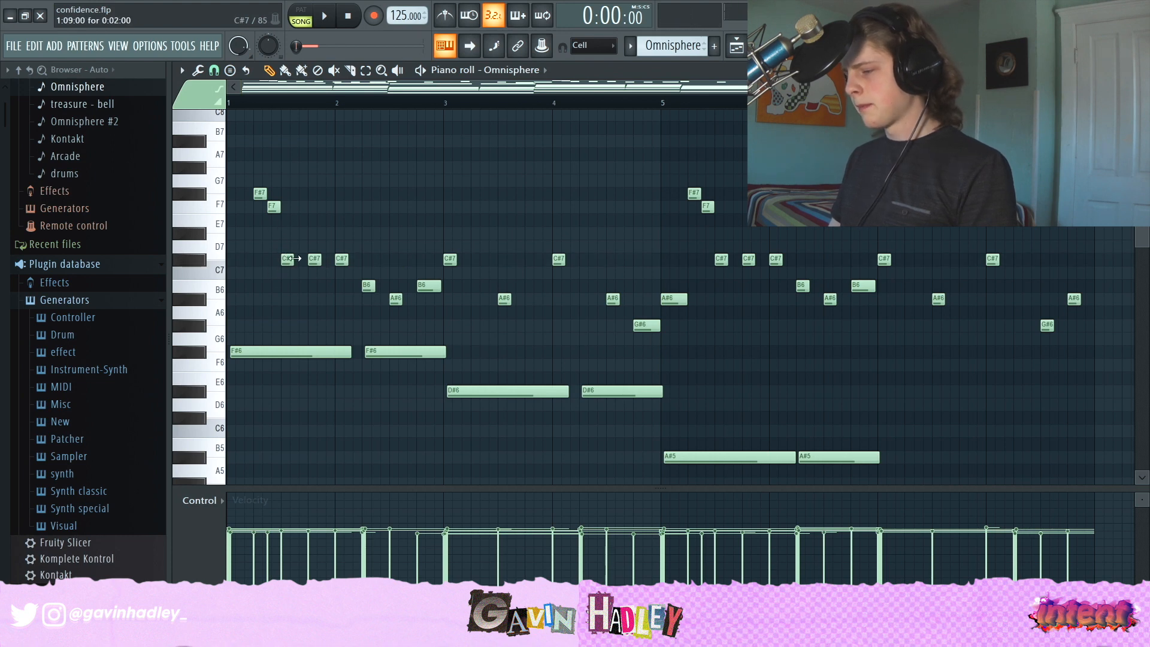
key(space)
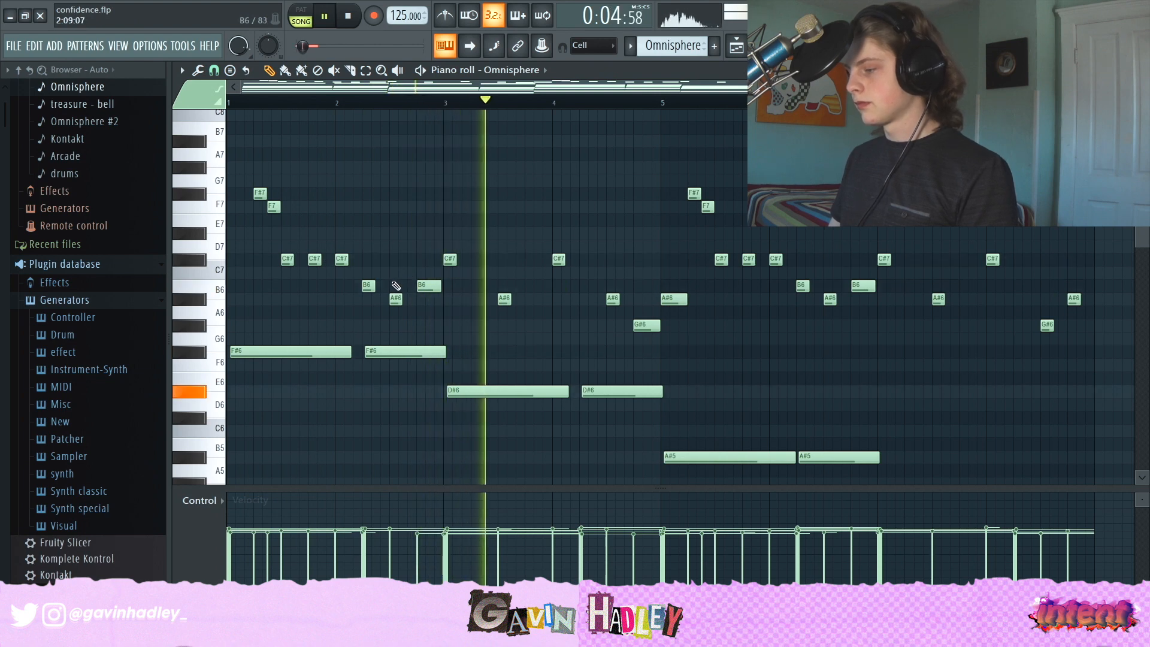
key(space)
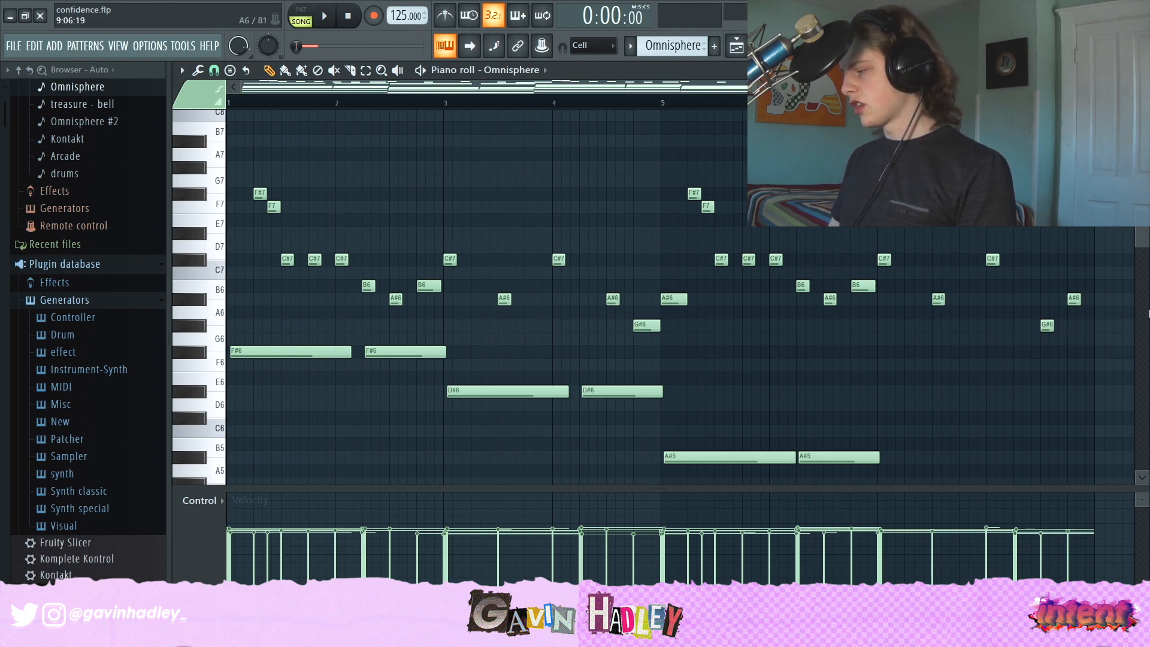
- Review the melody and upper chord notes of all eight bars during playback, ending by stopping the song
scroll(589, 273, up, 3)
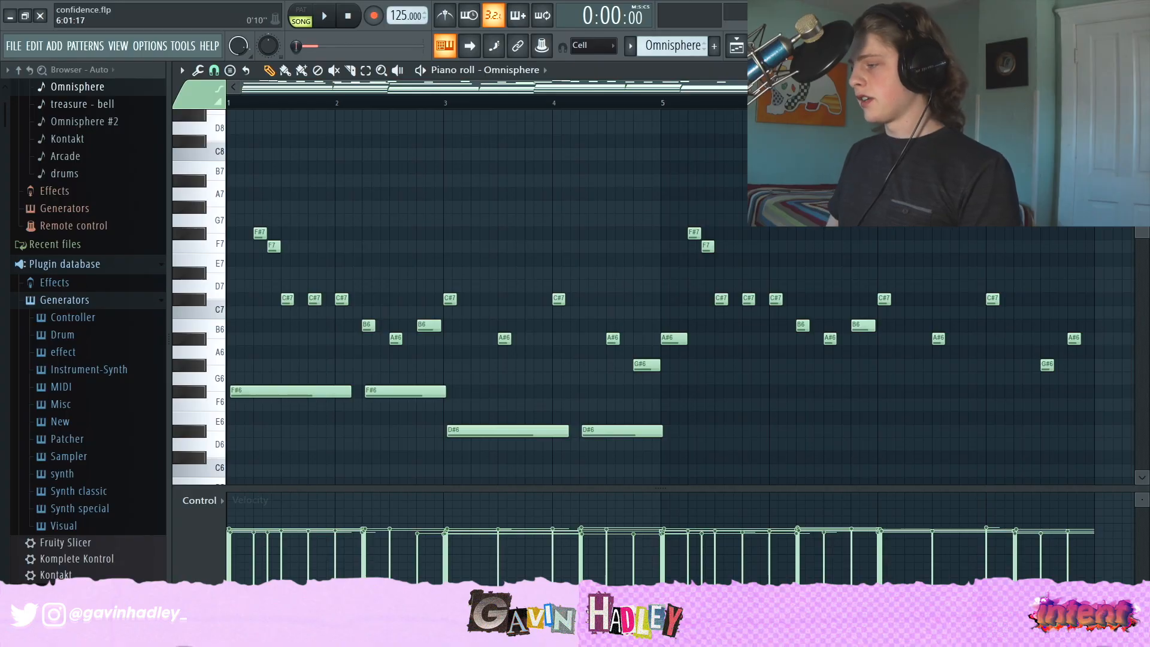
scroll(941, 194, down, 1)
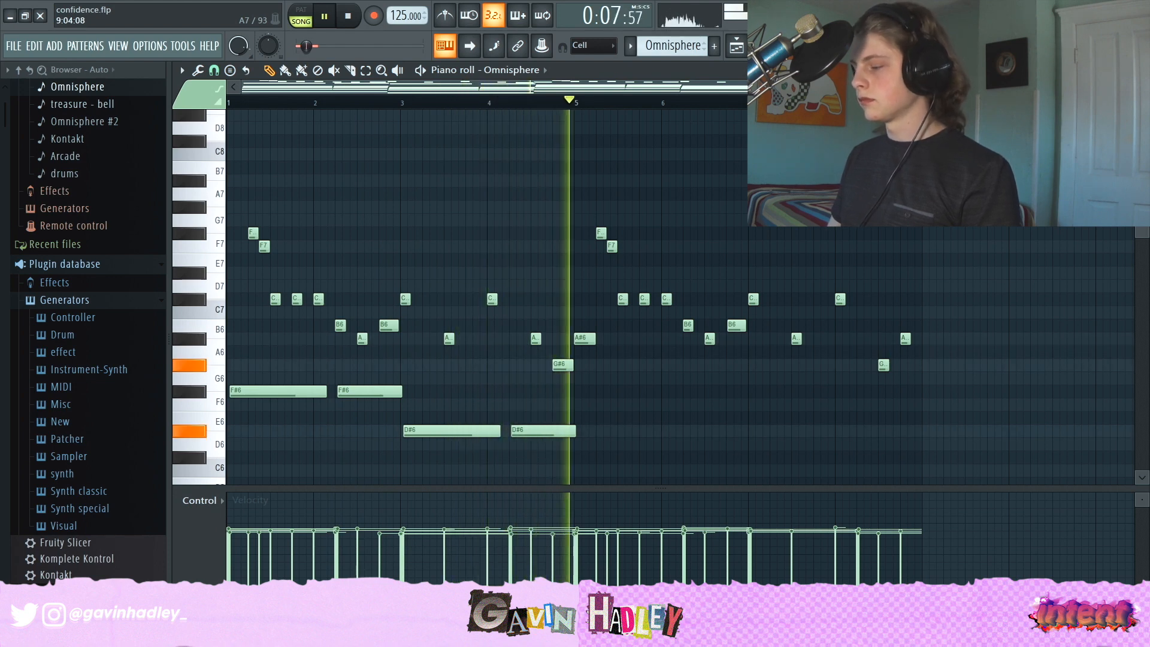
scroll(1019, 269, down, 4)
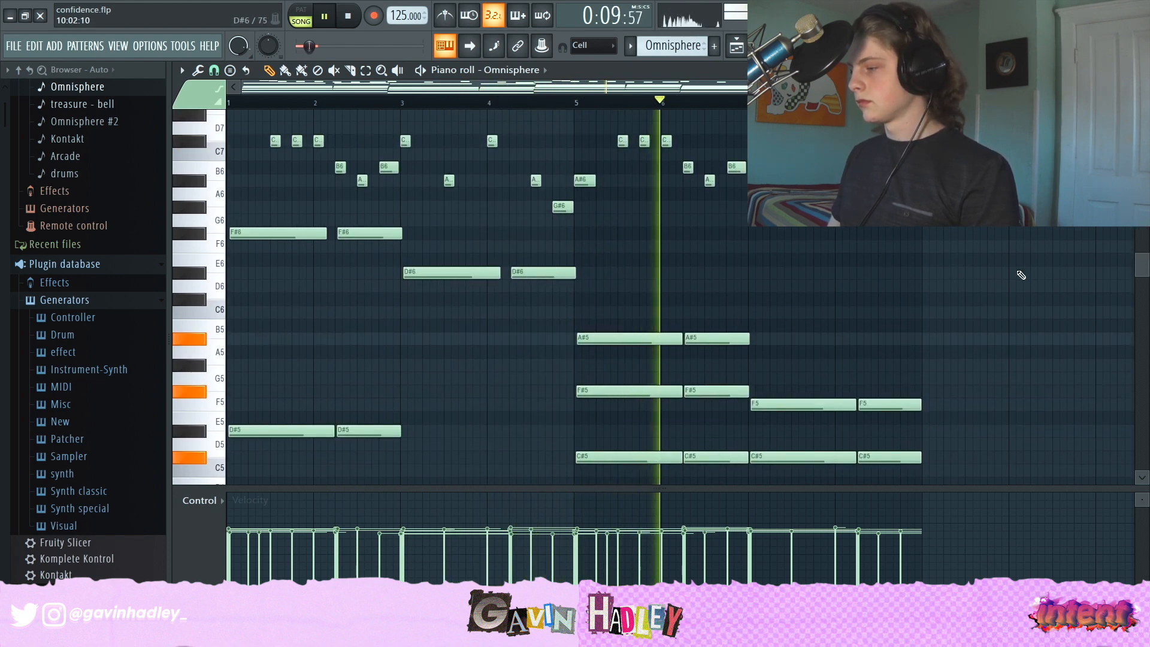
scroll(1018, 275, up, 3)
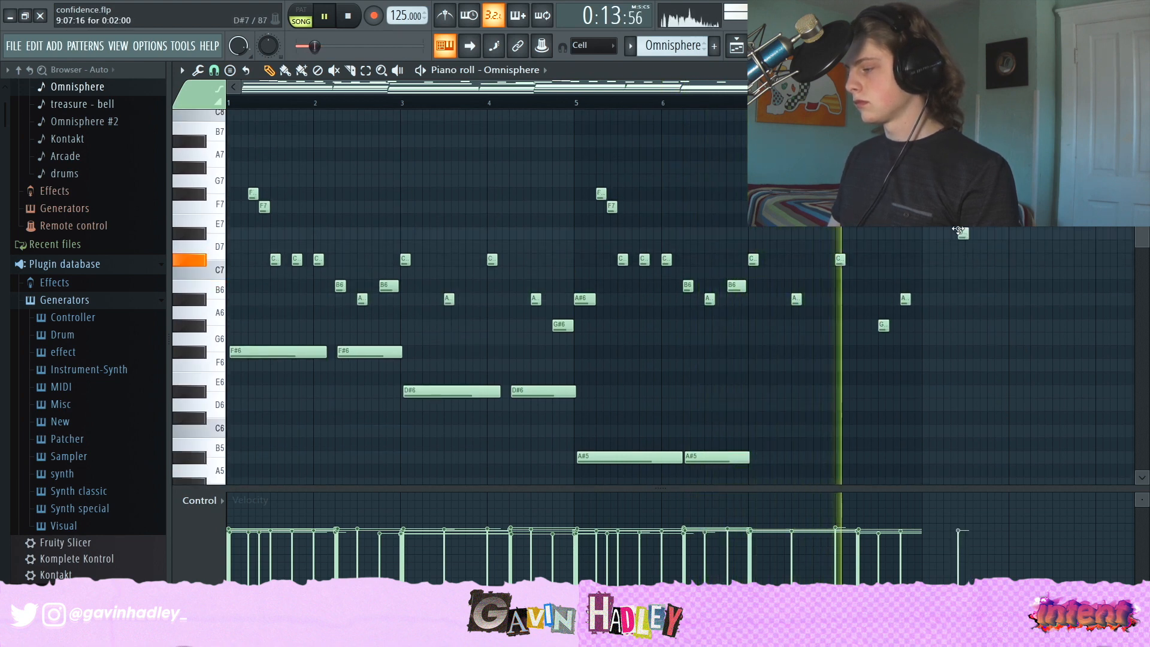
key(space)
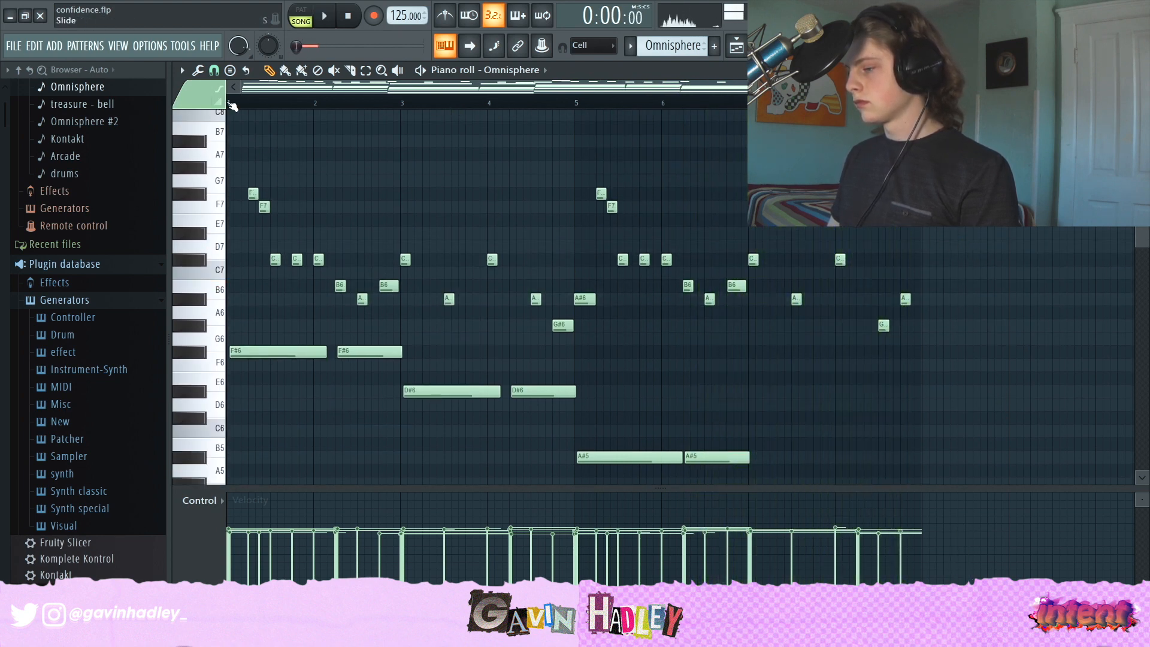
- Inspect the Cassette effect on the Omnisphere mixer track
key(F9)
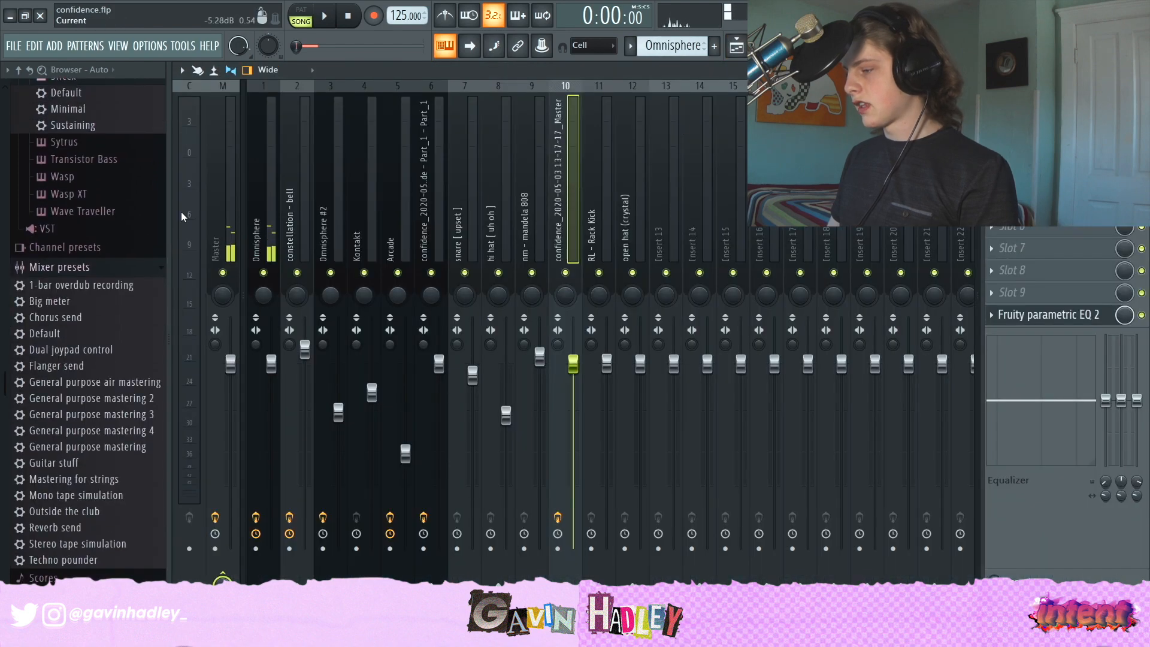
click(266, 199)
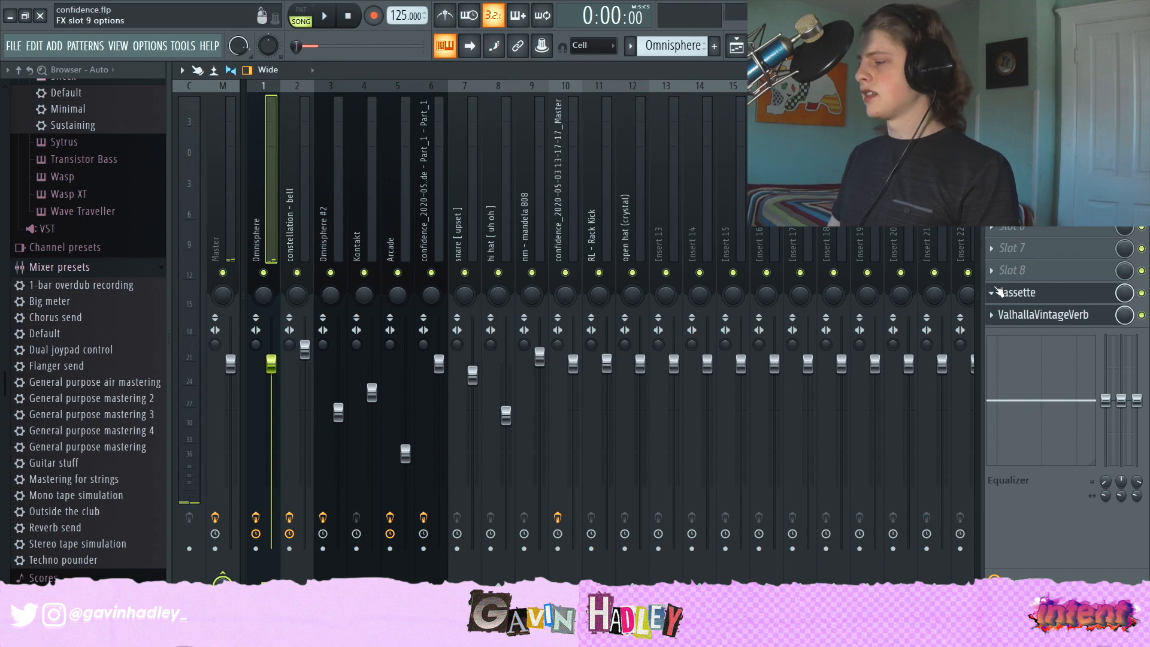
click(1011, 292)
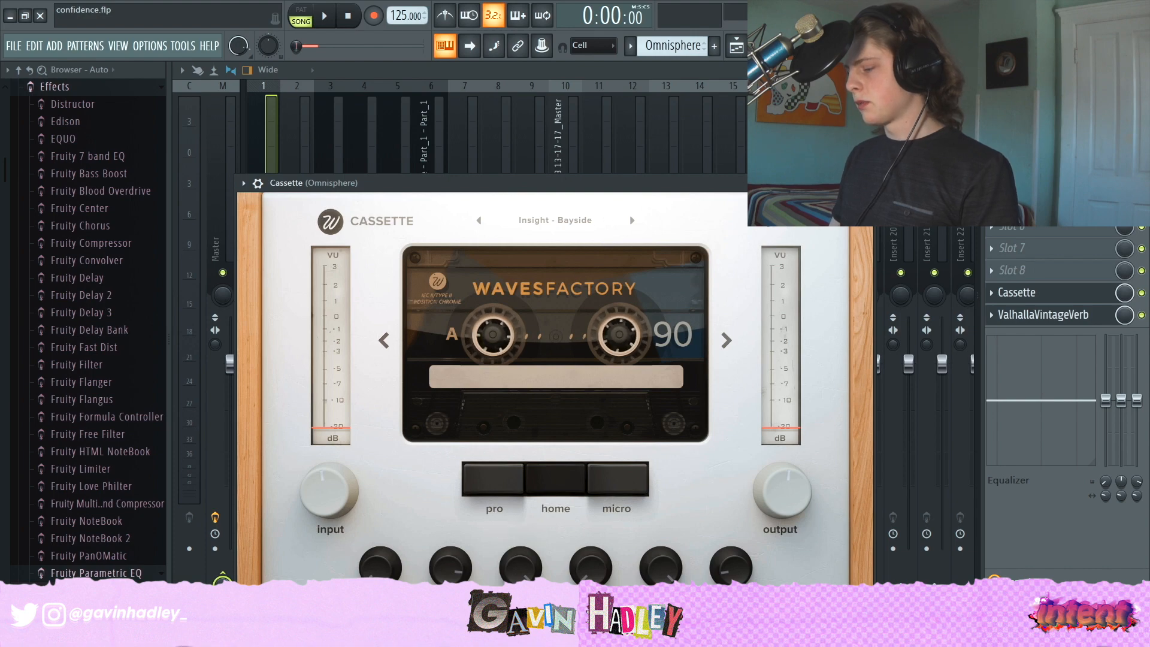
- Unmute the treasure - bell track in the playlist and open its pattern in the piano roll
click(743, 57)
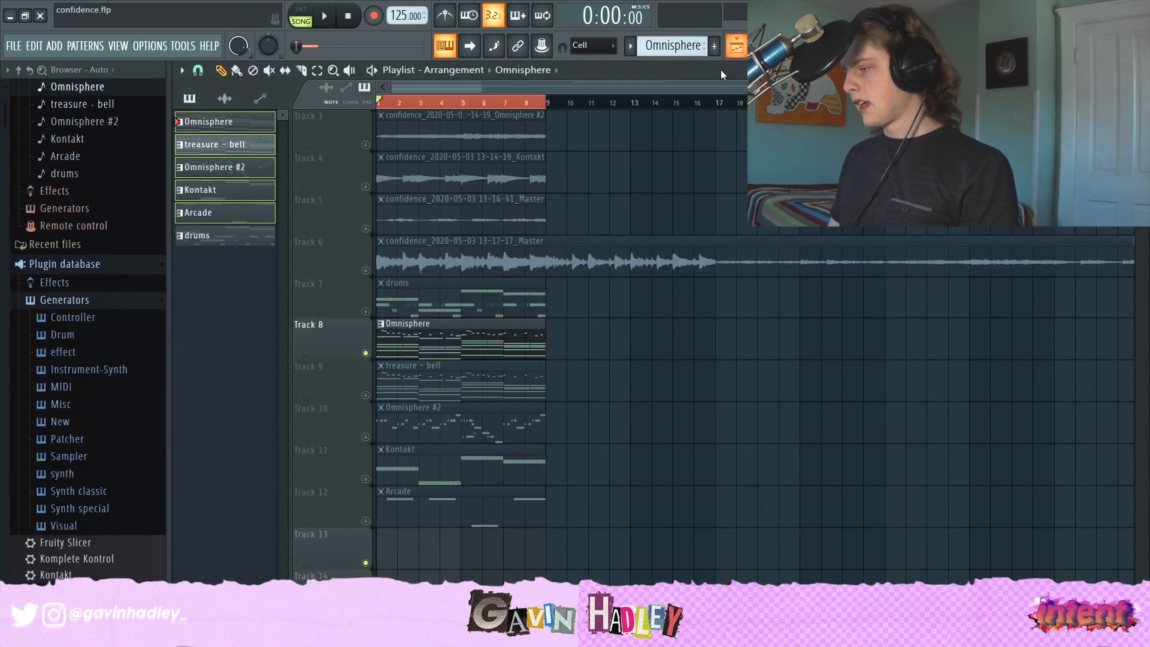
click(366, 395)
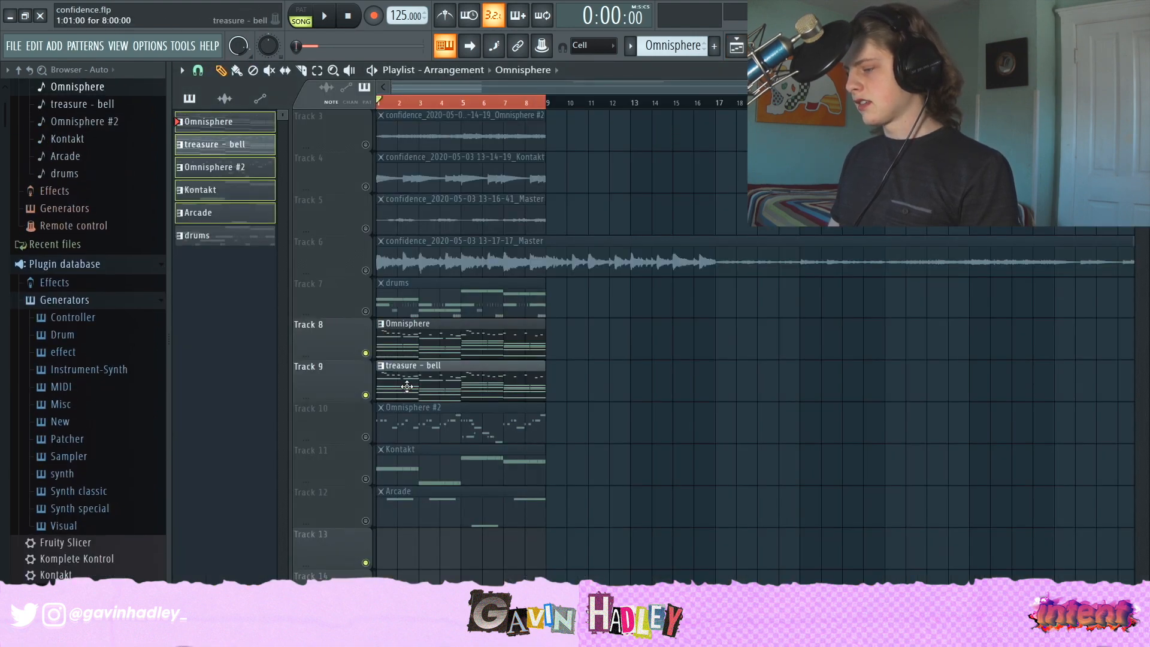
double_click(445, 382)
drag(493, 87, 239, 95)
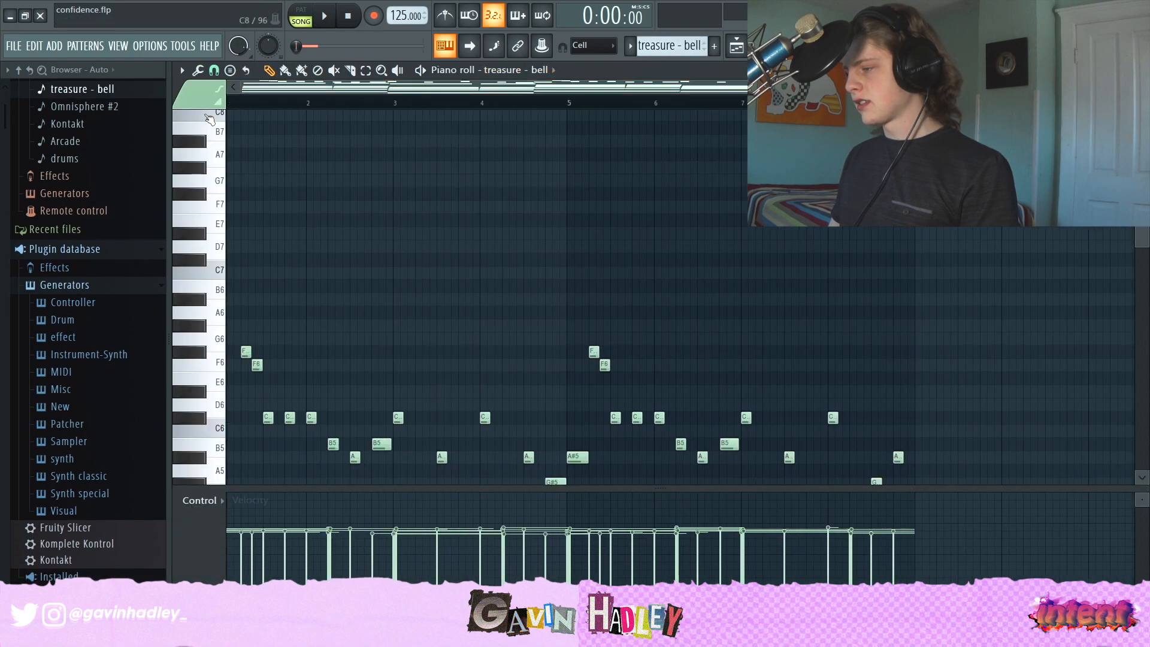
- Play the song and inspect Fruity parametric EQ 2 and ValhallaVintageVerb on the constellation - bell mixer track
key(space)
scroll(431, 279, down, 7)
key(F9)
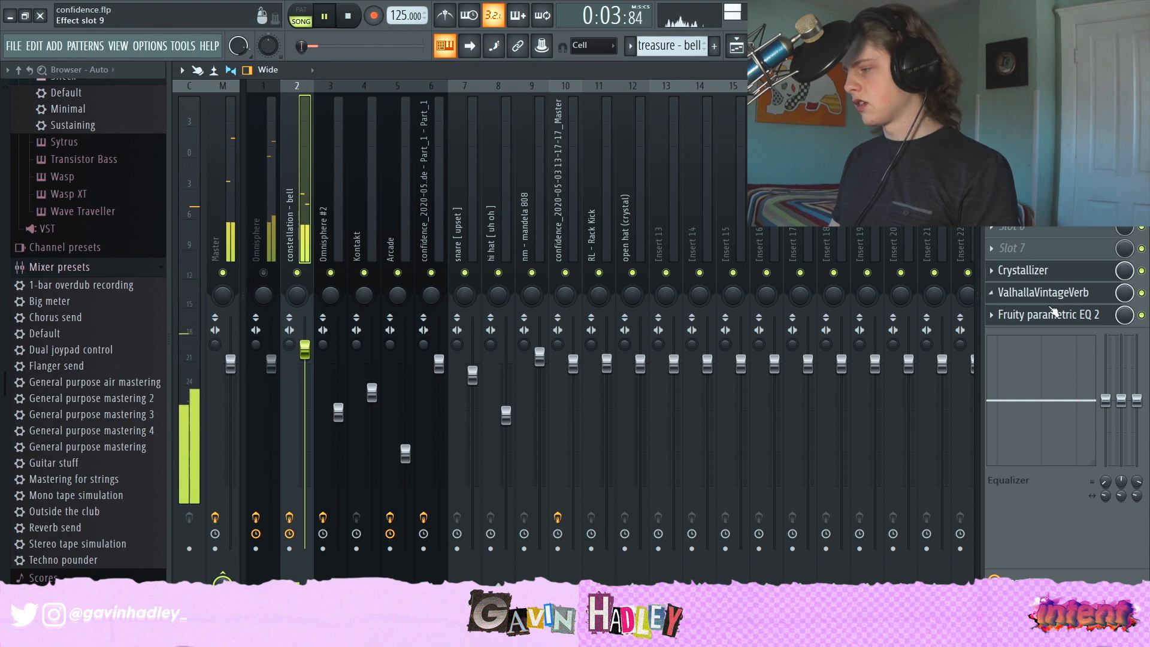
click(1047, 316)
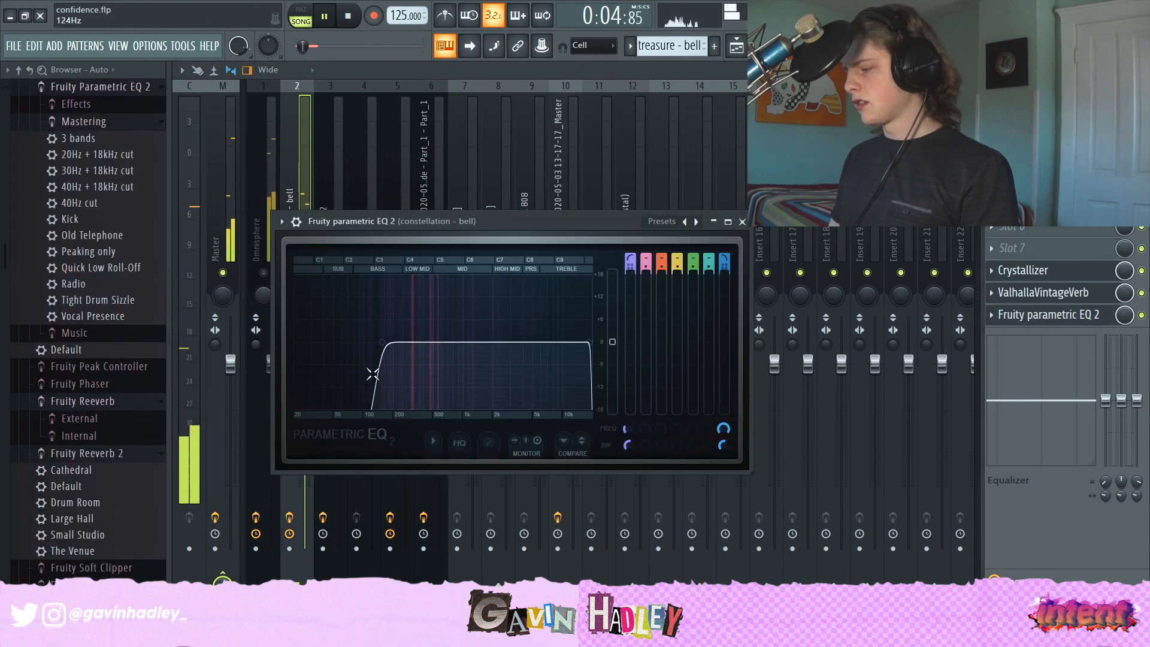
click(1052, 294)
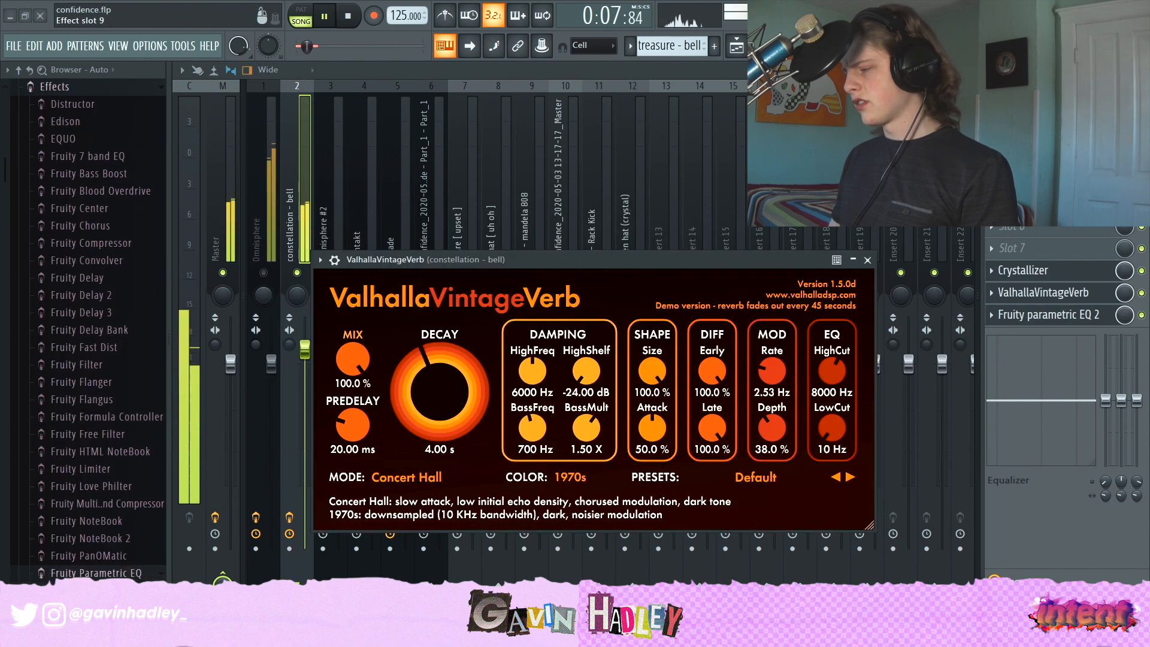
click(1053, 294)
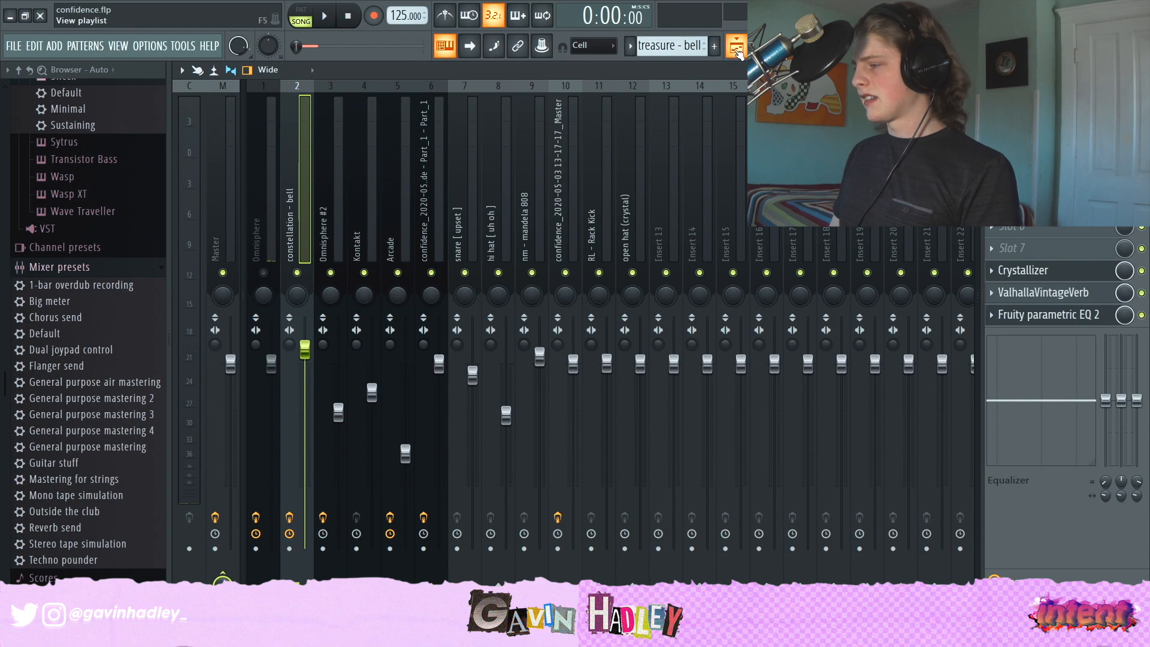
- Unmute the Omnisphere #2 track in the playlist
click(737, 51)
scroll(371, 365, down, 1)
click(366, 396)
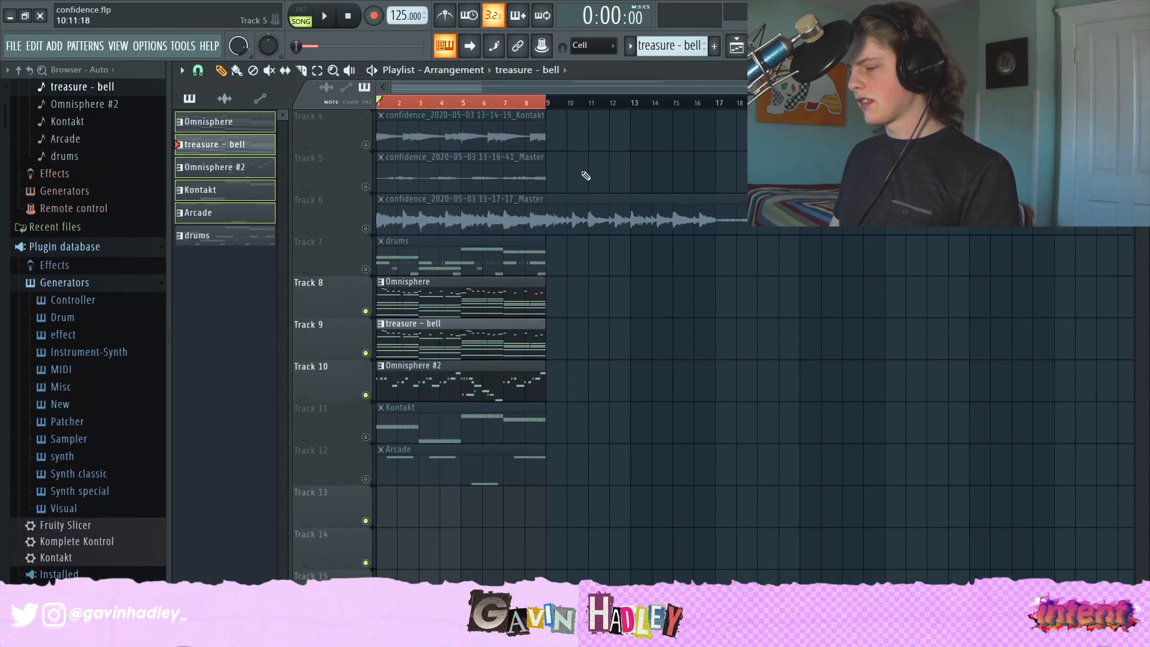
drag(795, 88, 602, 116)
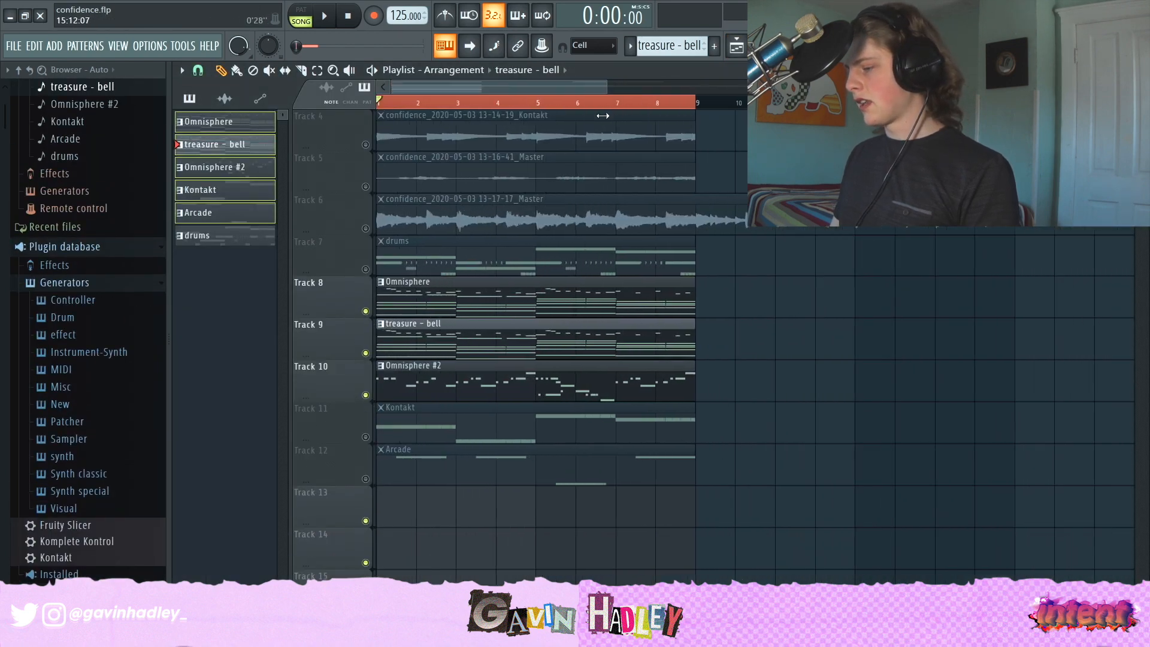
- Mute the treasure - bell and Omnisphere playlist tracks and open the Omnisphere #2 pattern in the piano roll
click(368, 353)
click(368, 312)
double_click(434, 384)
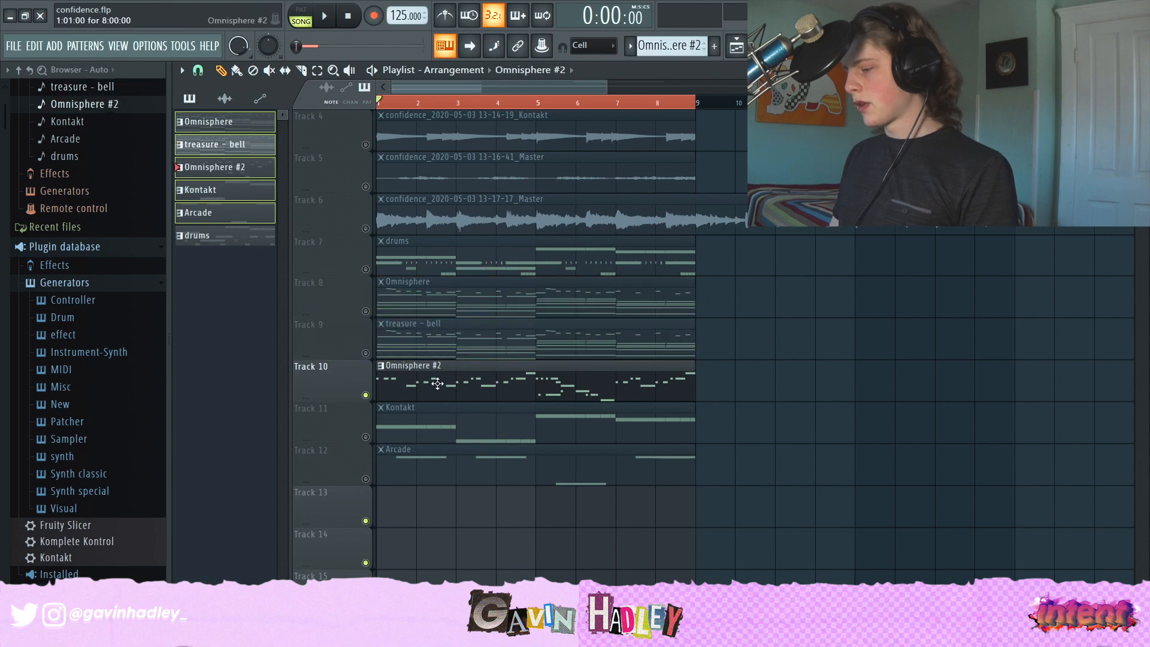
drag(592, 88, 516, 90)
scroll(629, 237, up, 3)
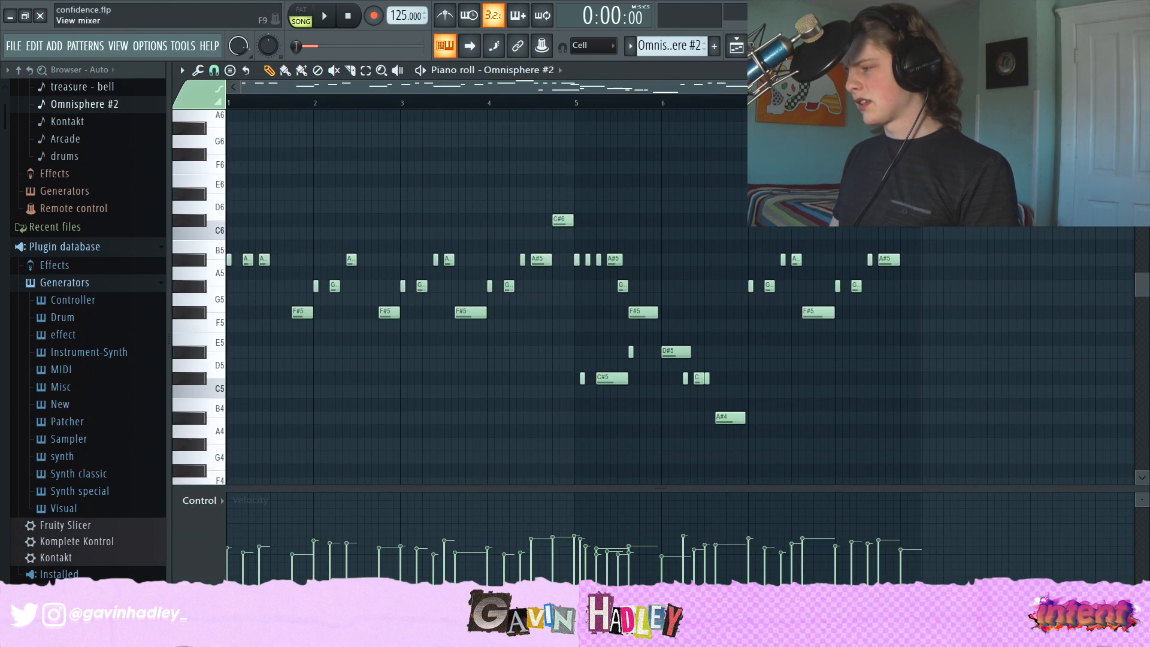
- Bypass ValhallaVintageVerb and Fruity parametric EQ 2 on the Omnisphere #2 mixer track and listen to its melody
key(F9)
click(339, 225)
key(space)
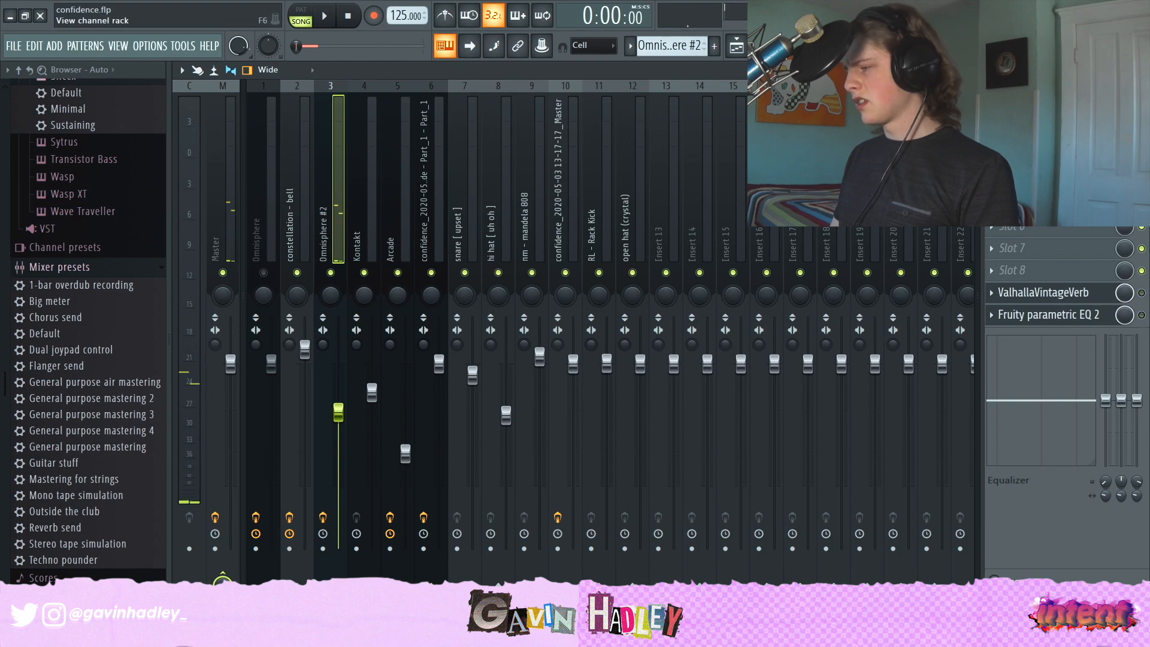
key(F9)
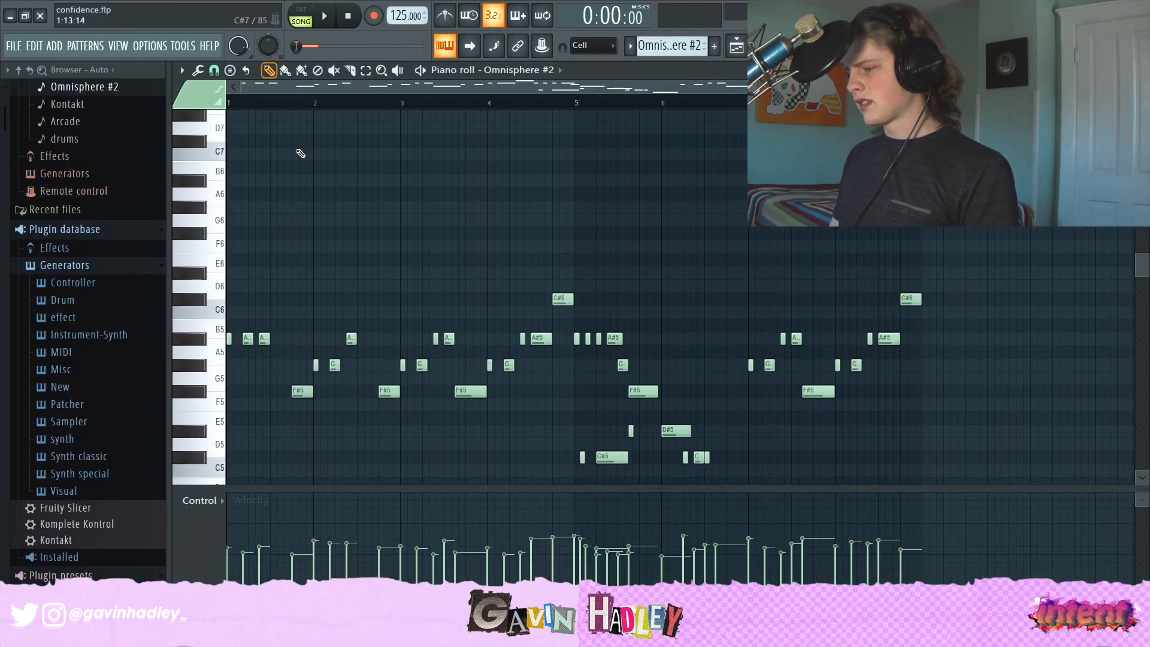
key(space)
scroll(349, 239, down, 2)
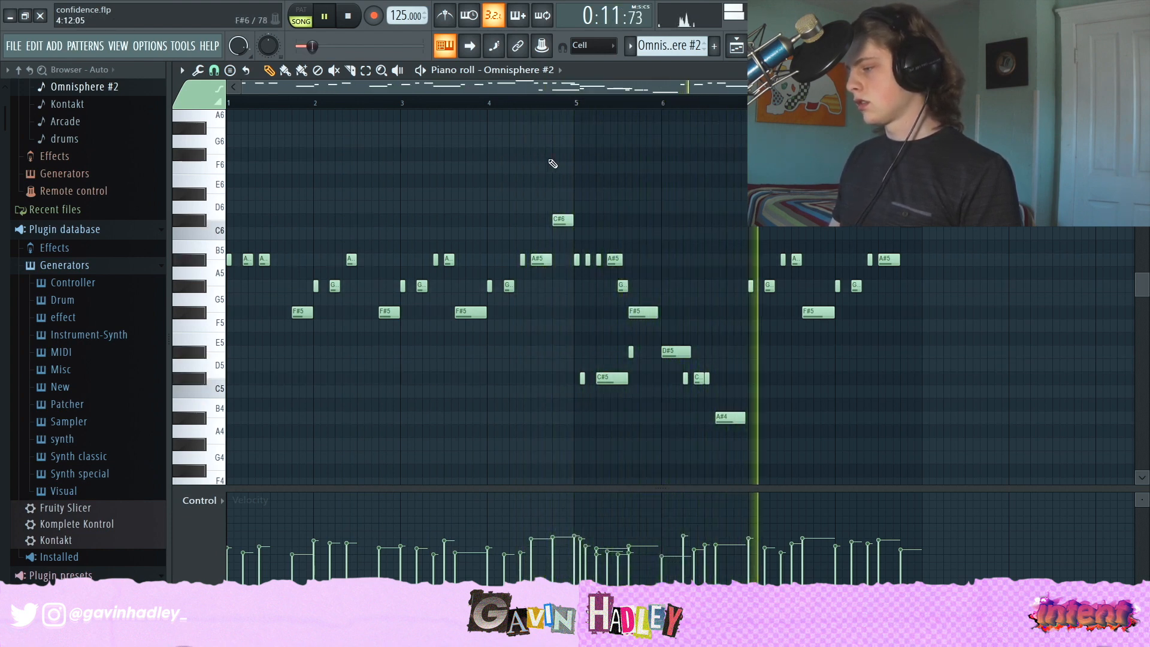
key(space)
- Re-enable both effects on the Omnisphere #2 mixer track and play the melody with them
key(F9)
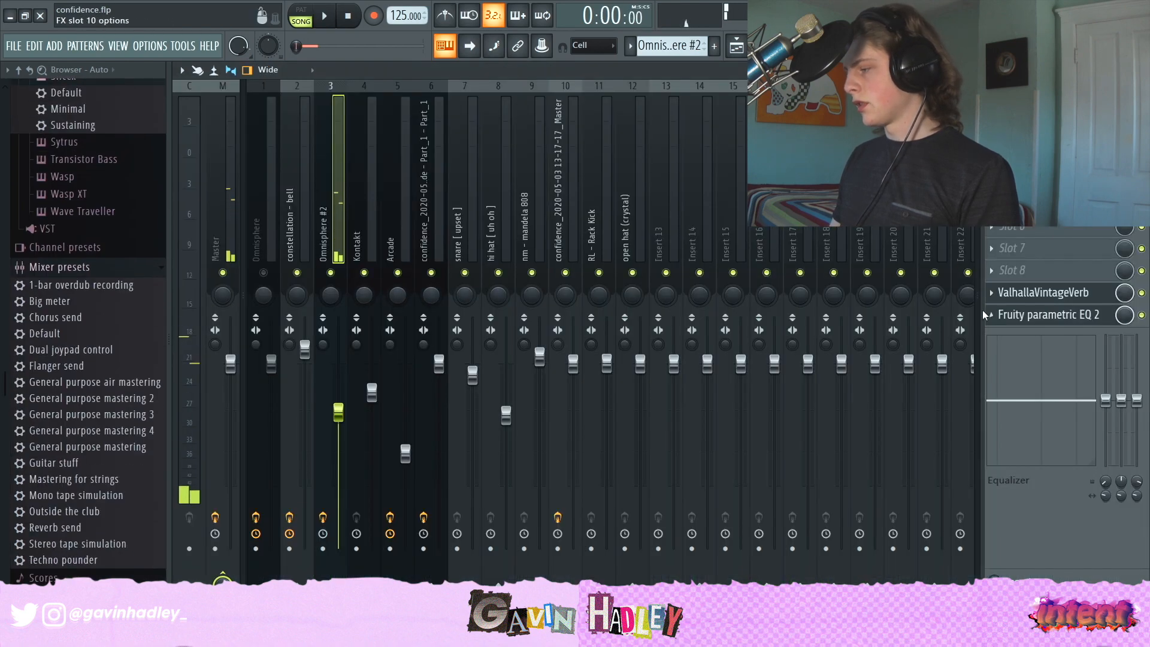
key(F9)
key(space)
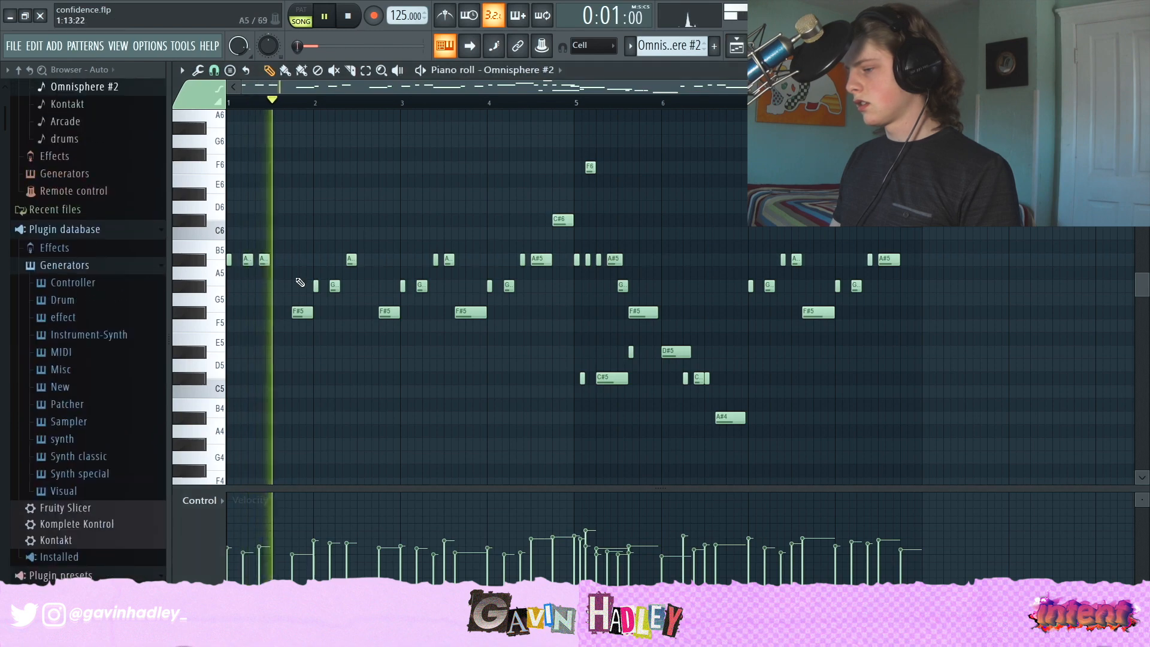
- Unmute the treasure - bell and Omnisphere playlist tracks and the Omnisphere mixer track while the song plays
key(F5)
click(365, 352)
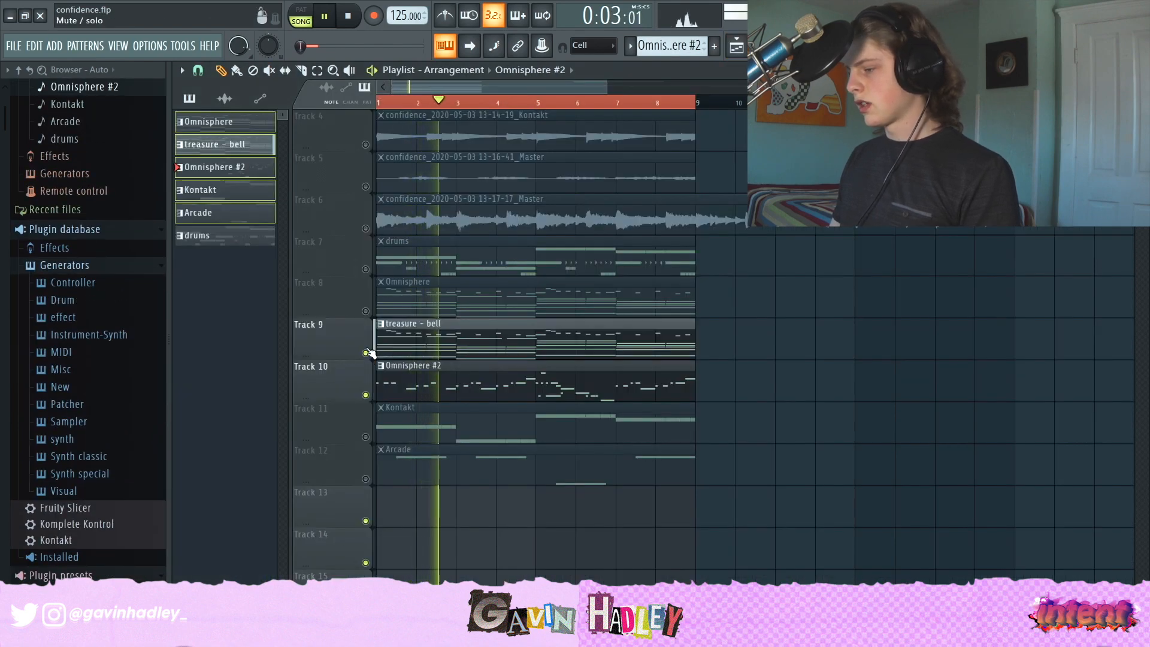
click(365, 310)
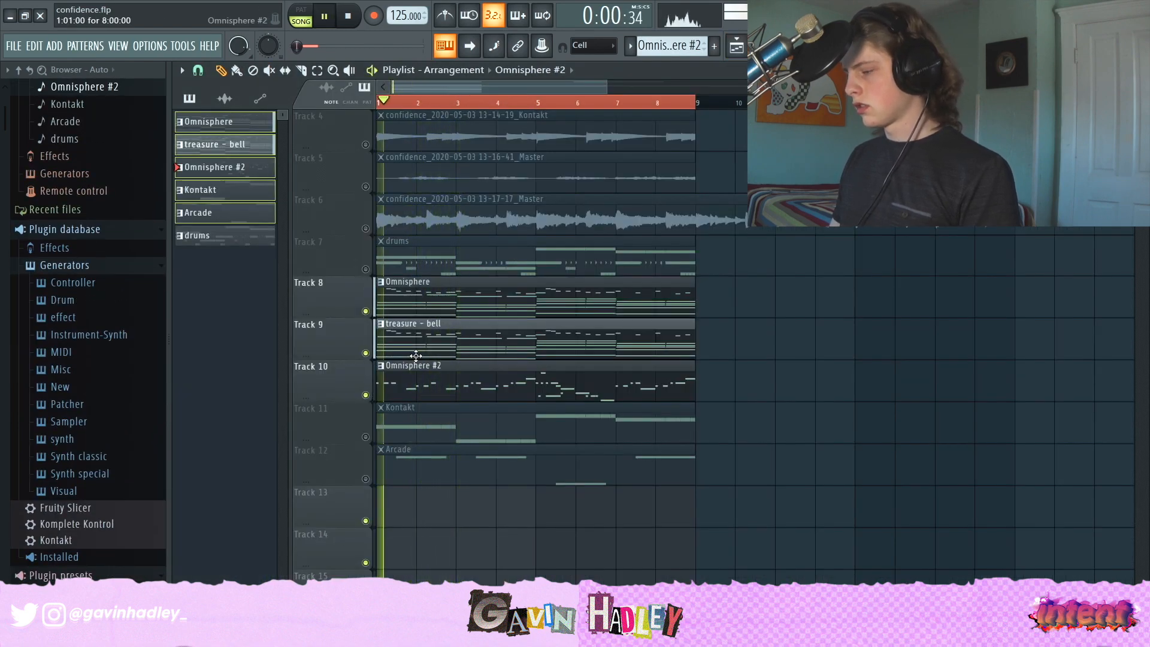
key(F9)
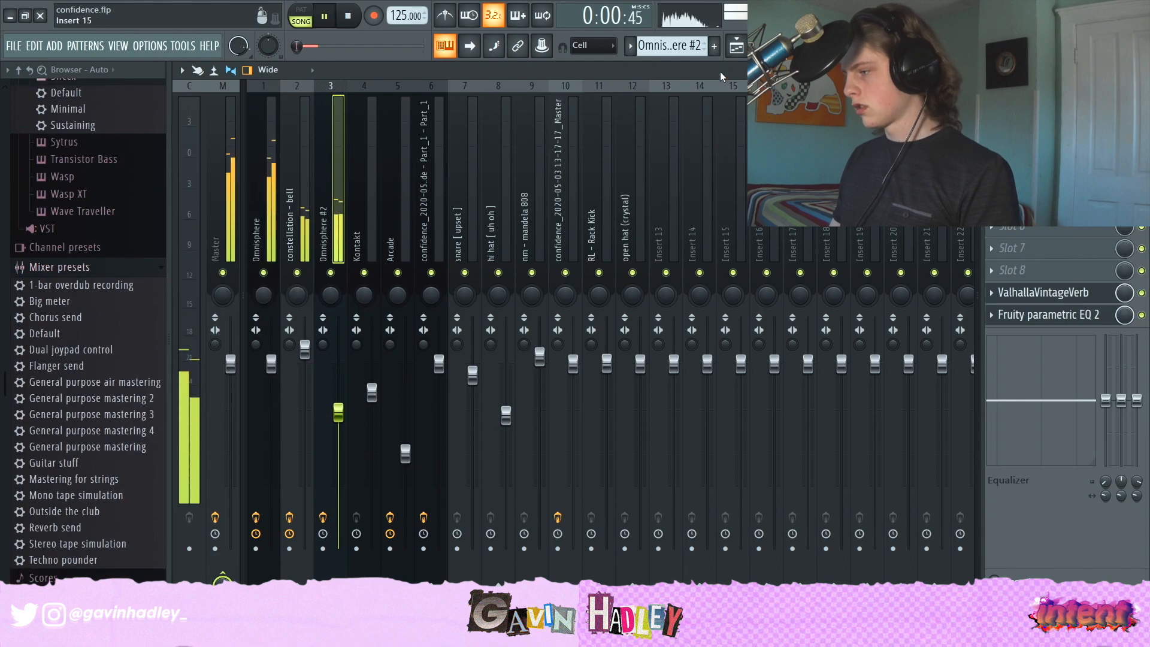
key(F9)
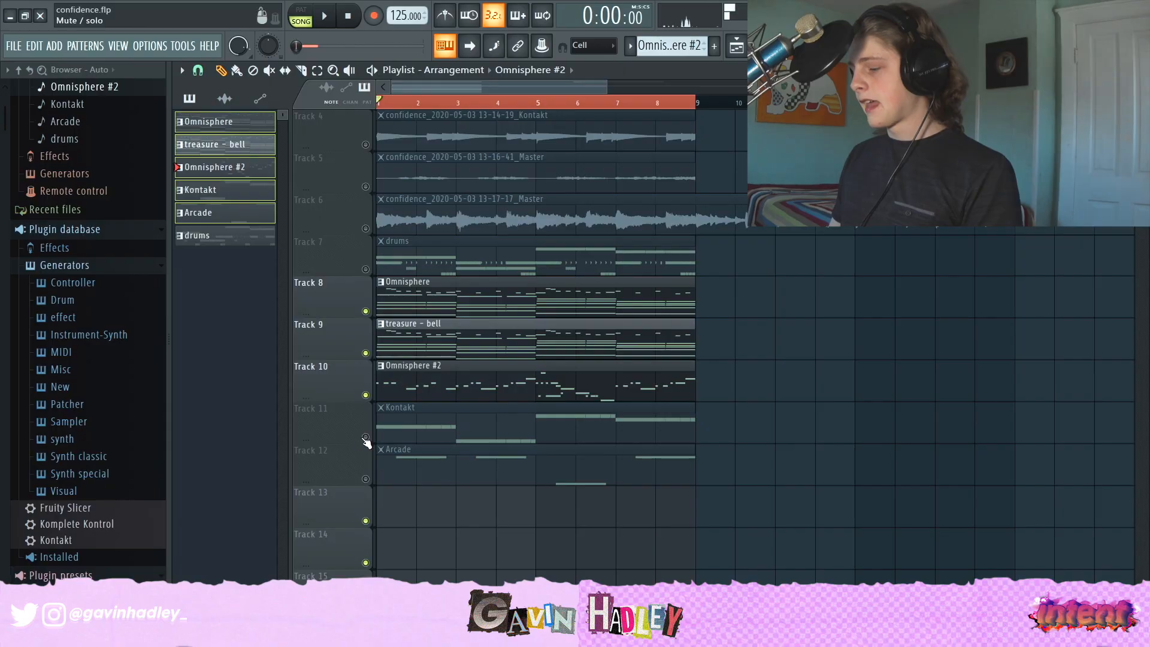
- Unmute the Kontakt track in the playlist and open its pattern in the piano roll
click(366, 436)
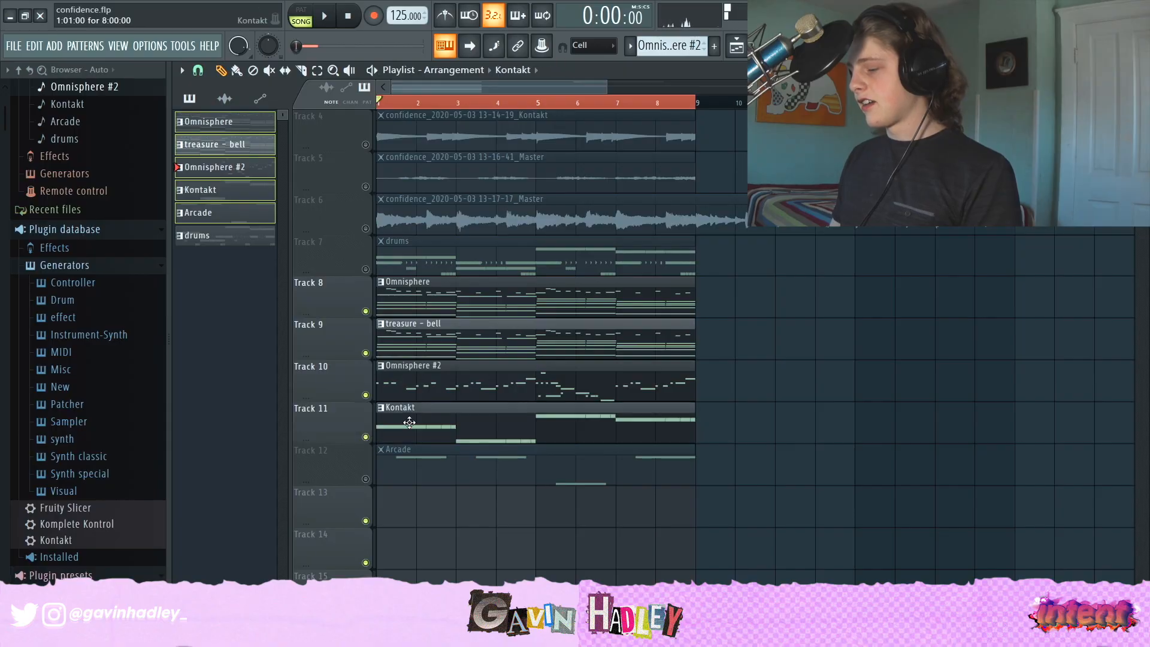
double_click(409, 423)
scroll(458, 277, down, 5)
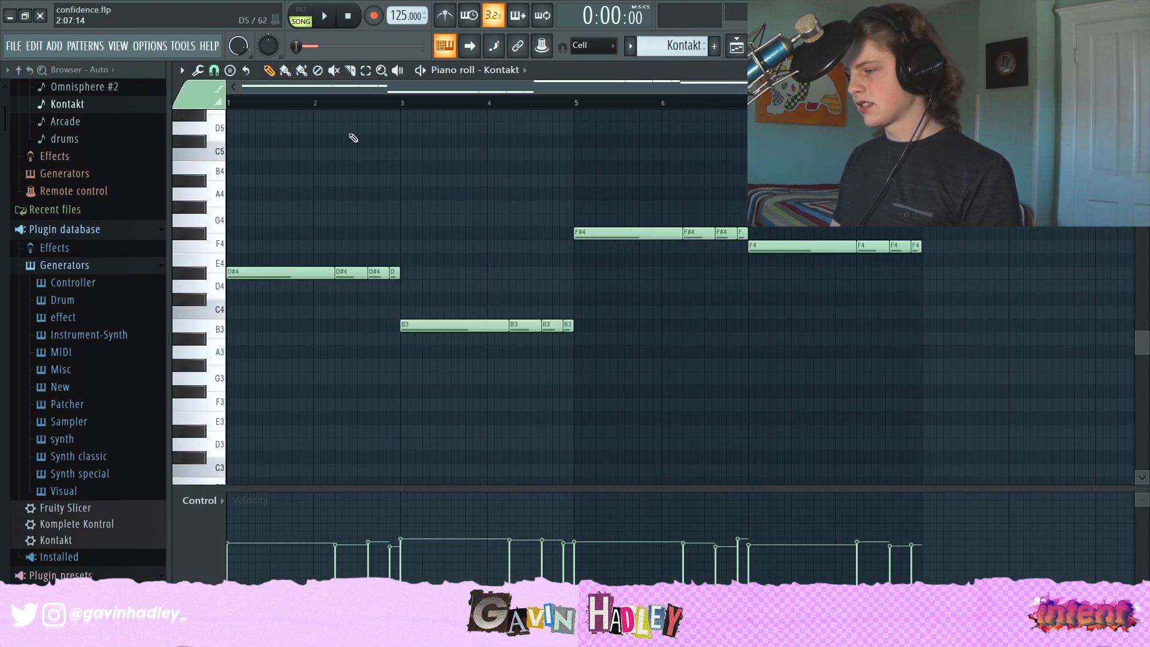
- Play the song and review the bass notes of the Kontakt pattern
key(space)
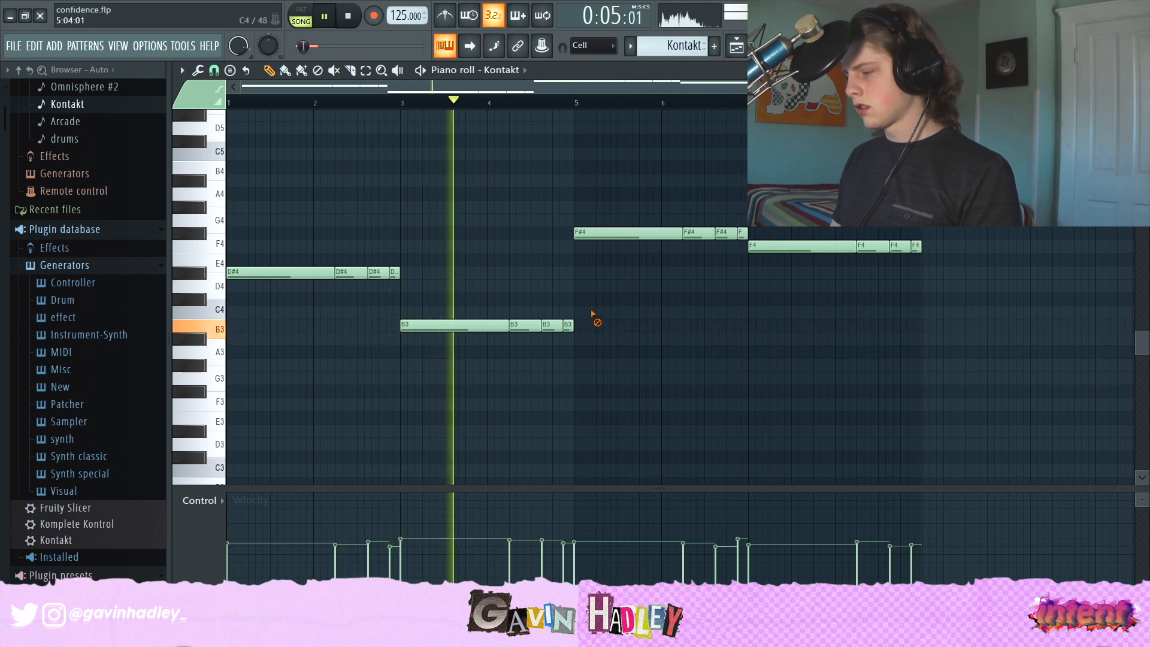
click(646, 326)
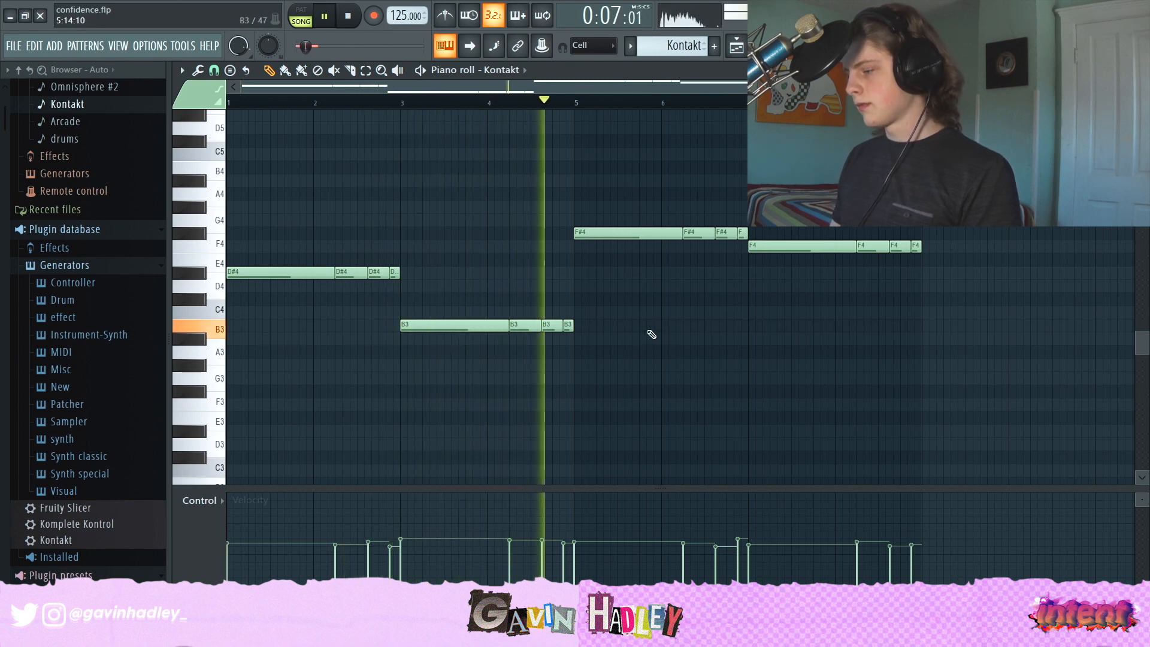
right_click(648, 326)
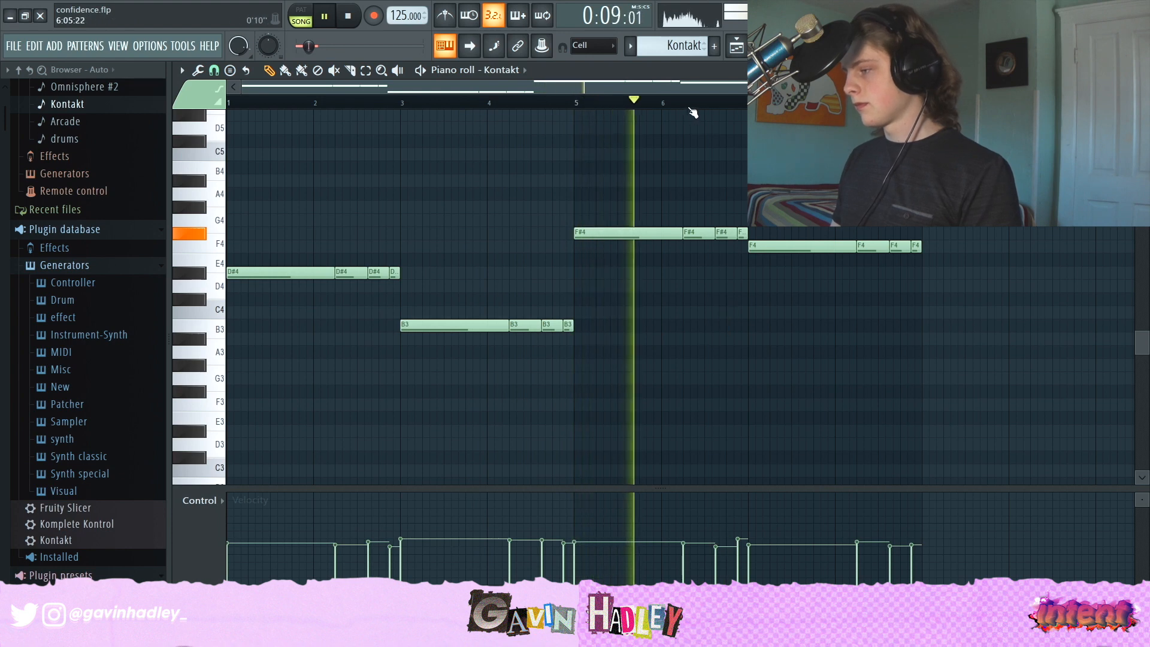
click(432, 153)
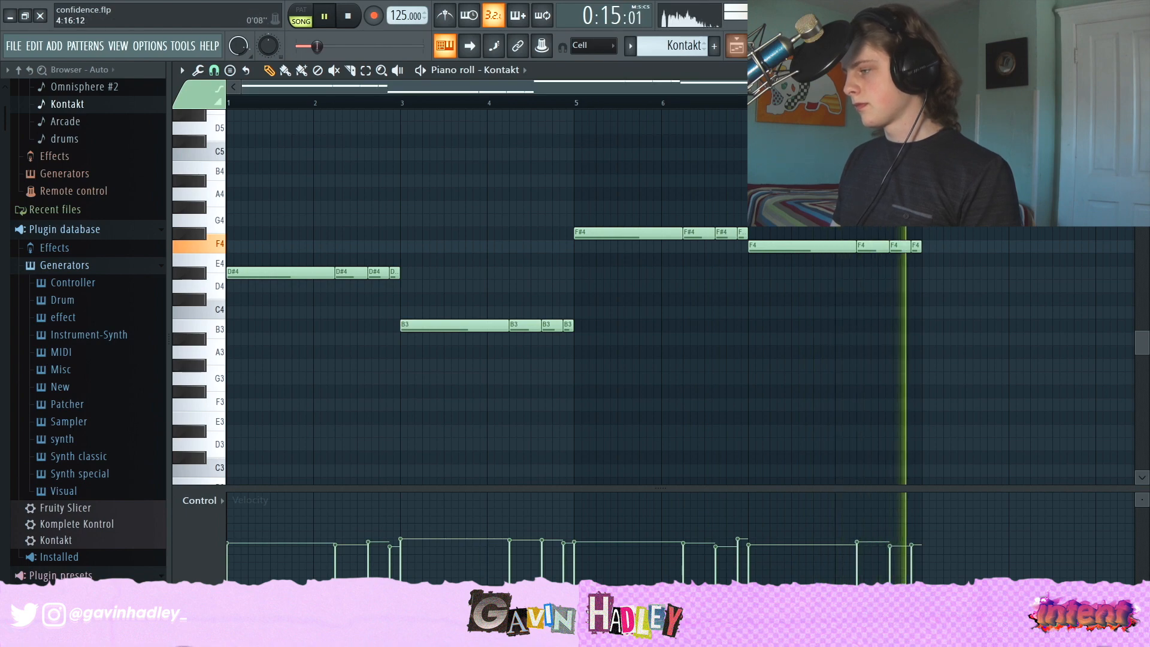
- Unmute the Arcade track in the playlist and open its pattern in the piano roll
click(738, 48)
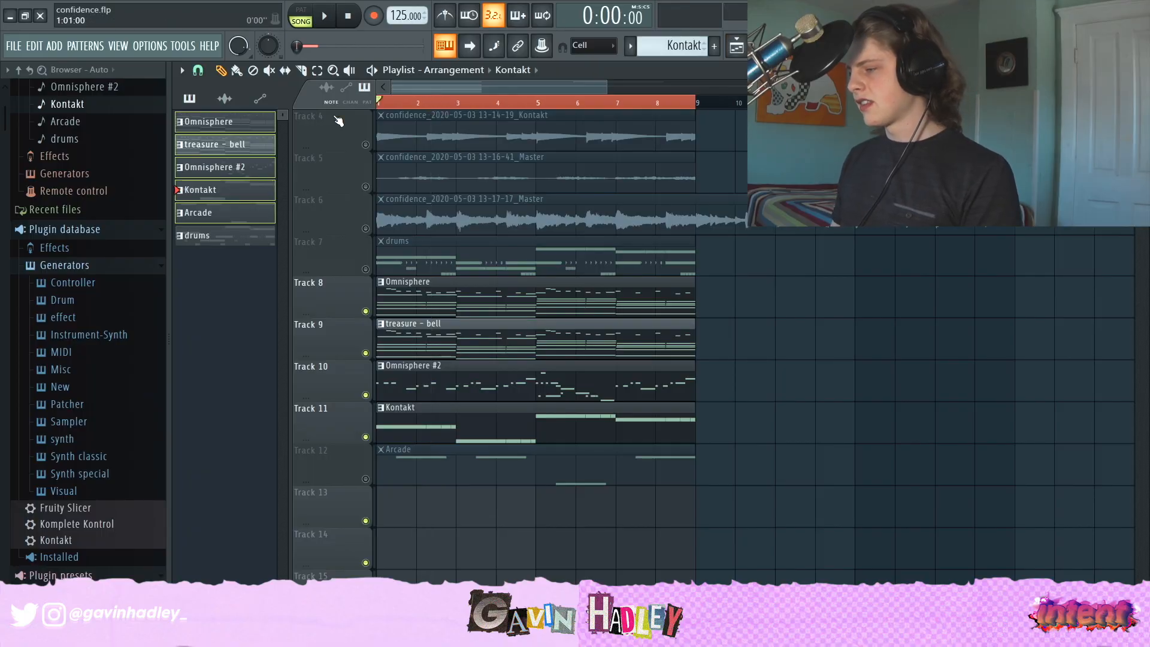
click(365, 477)
double_click(406, 465)
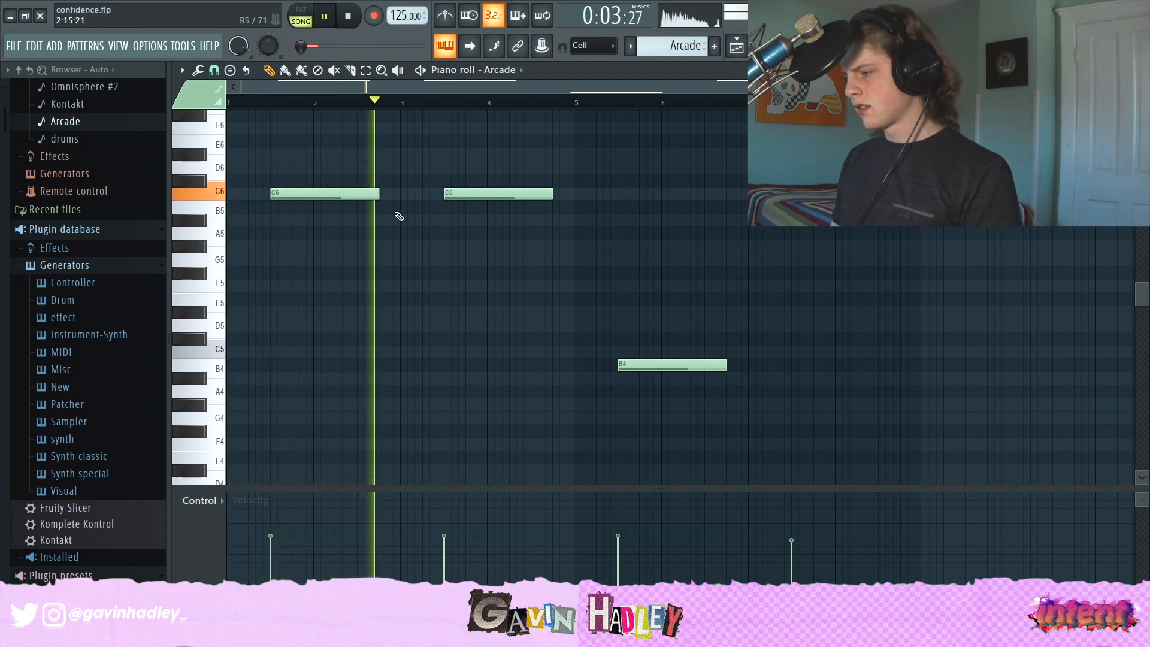
- Isolate the Arcade mixer track from the other melody tracks and inspect its Little AlterBoy effect
key(F9)
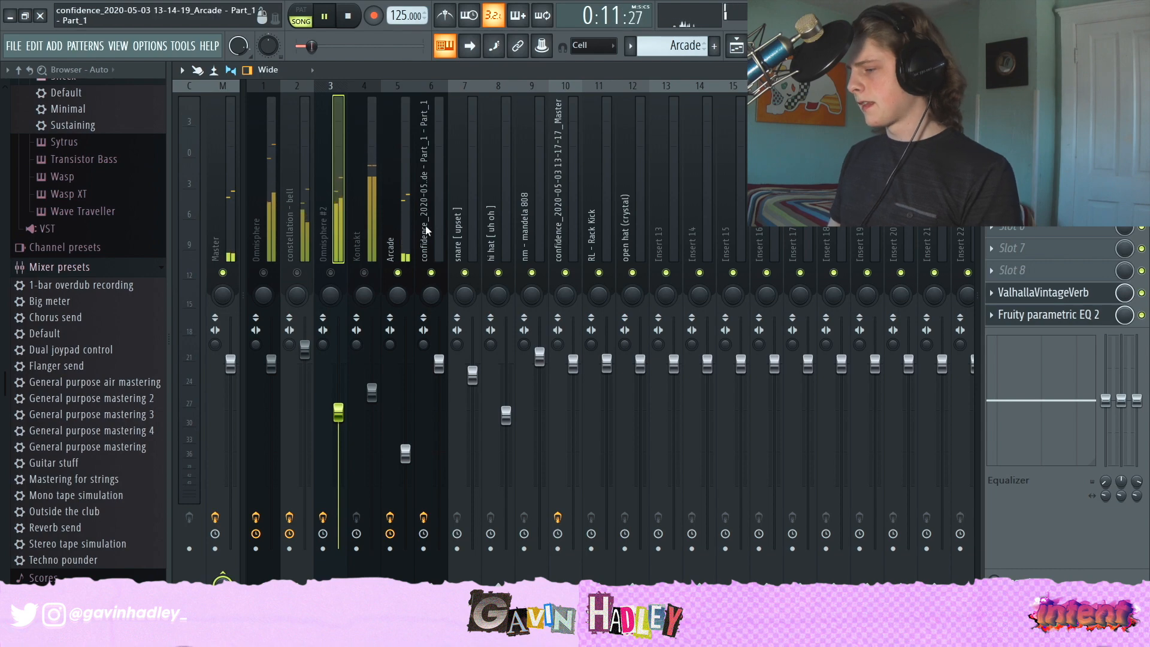
click(401, 234)
click(1042, 315)
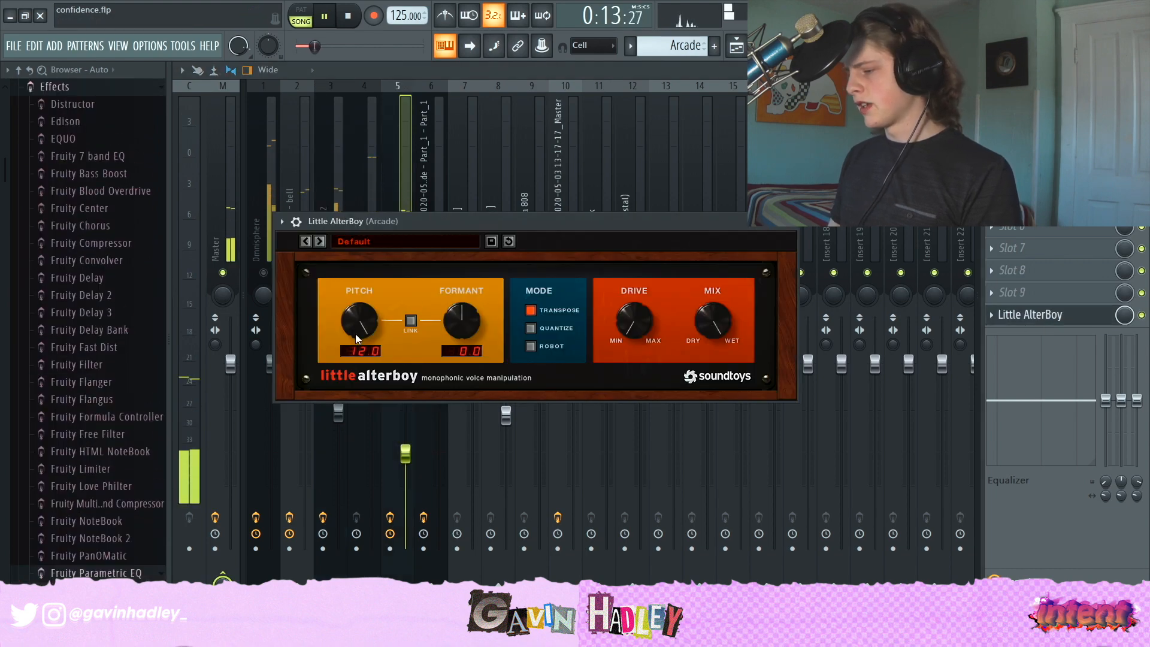
click(404, 135)
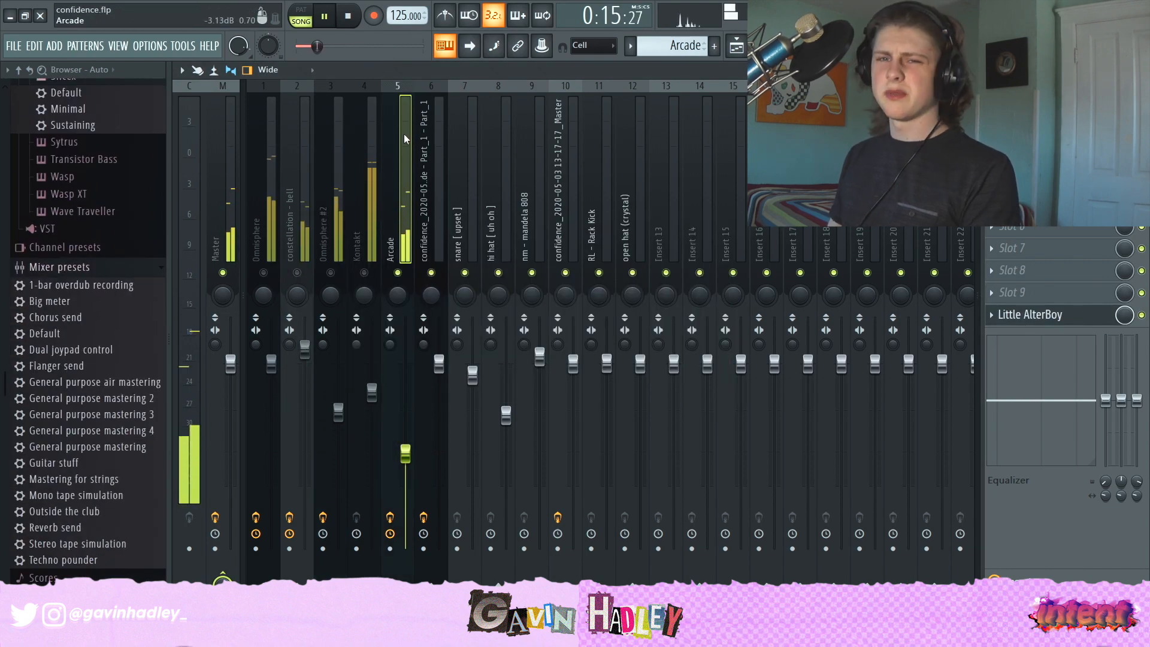
- Stop playback, unmute the Kontakt, Omnisphere #2 and constellation - bell mixer tracks, and return to the playlist
key(space)
click(346, 280)
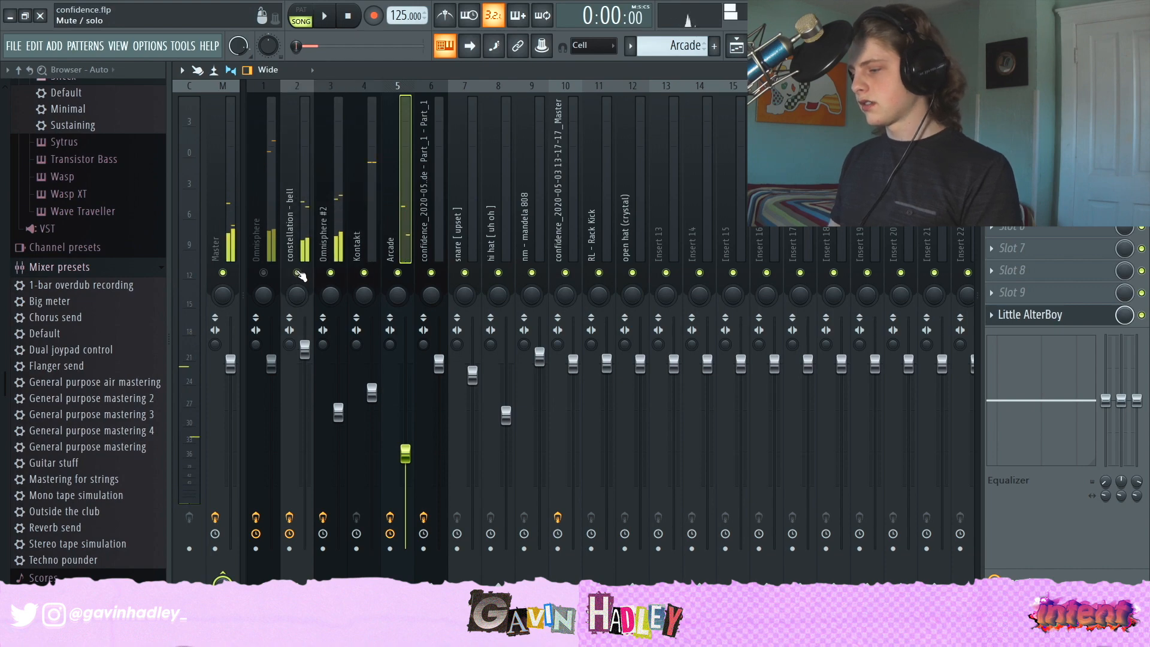
click(237, 219)
key(F5)
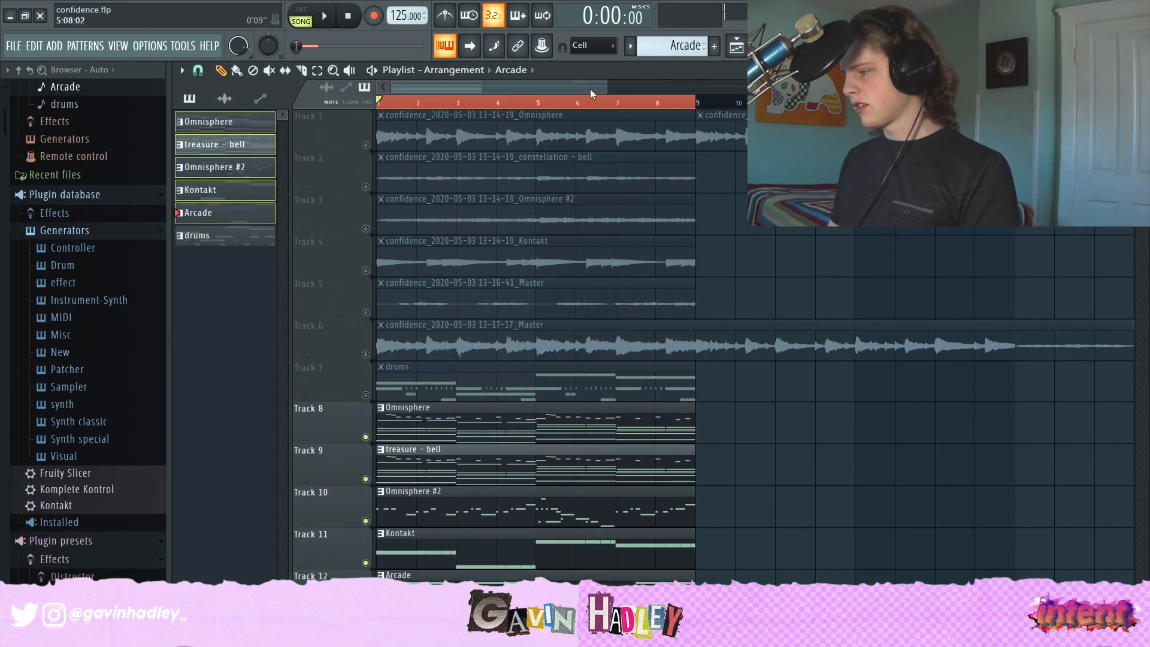
drag(606, 87, 885, 90)
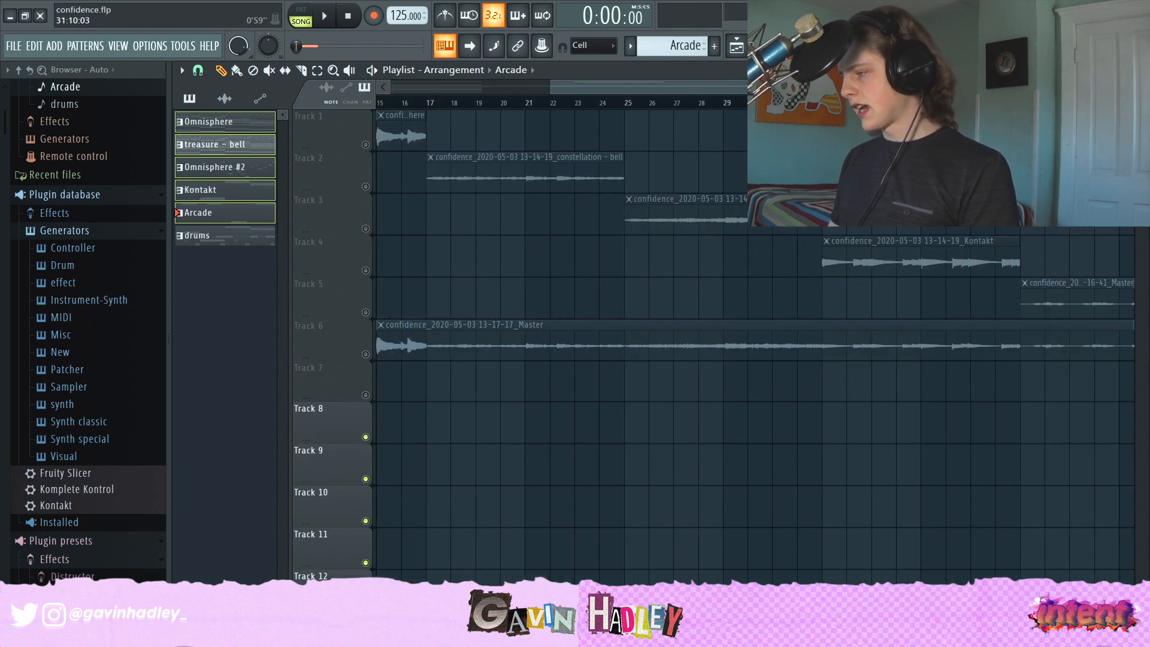
drag(791, 87, 629, 88)
click(367, 356)
scroll(375, 402, down, 3)
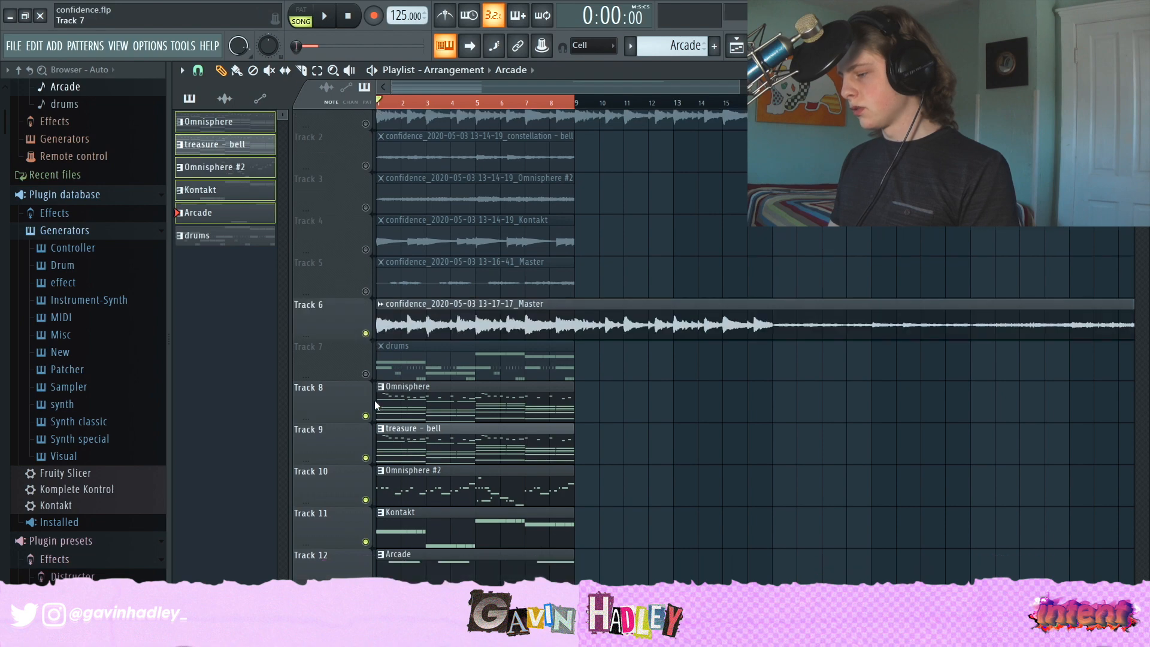
right_click(426, 298)
- Open the channel settings of the Master audio clip on track 6 and check the mixer
double_click(391, 224)
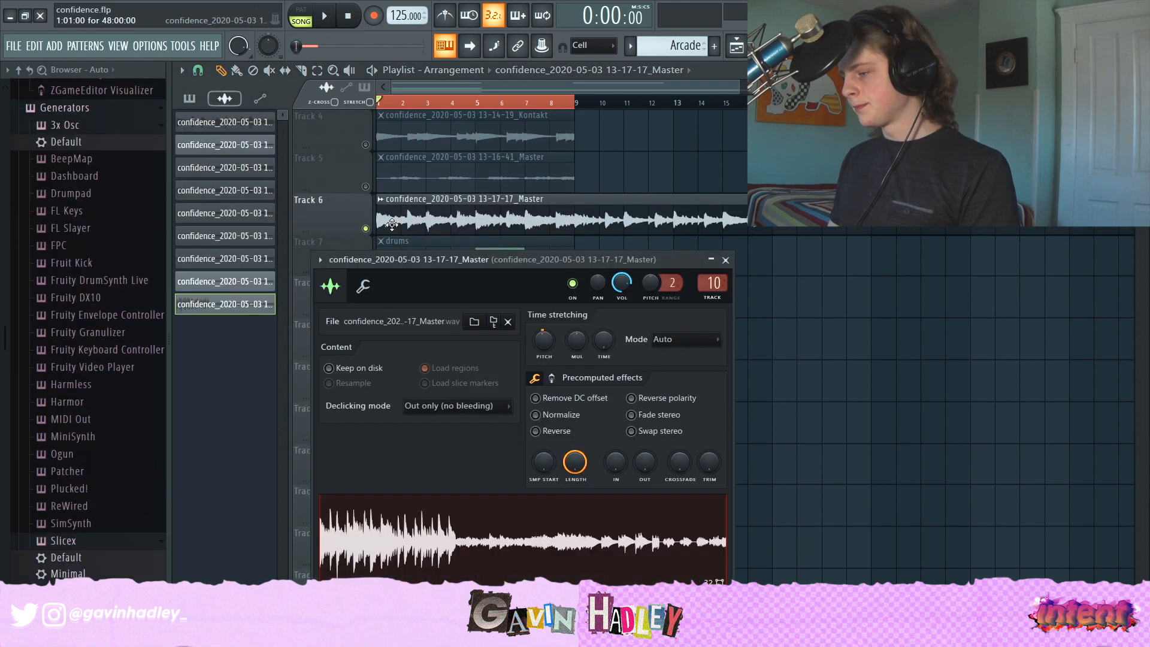
key(F9)
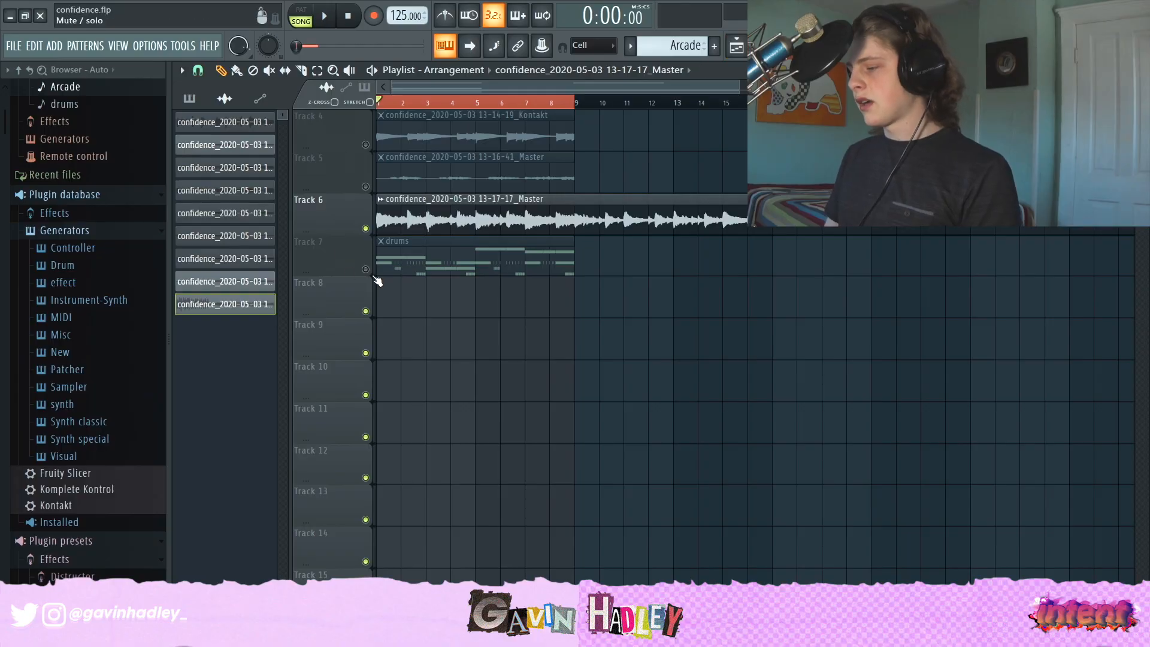
- Mute every drum channel except snare [ upset ] in the drums pattern's channel rack and play the song
double_click(479, 259)
key(F6)
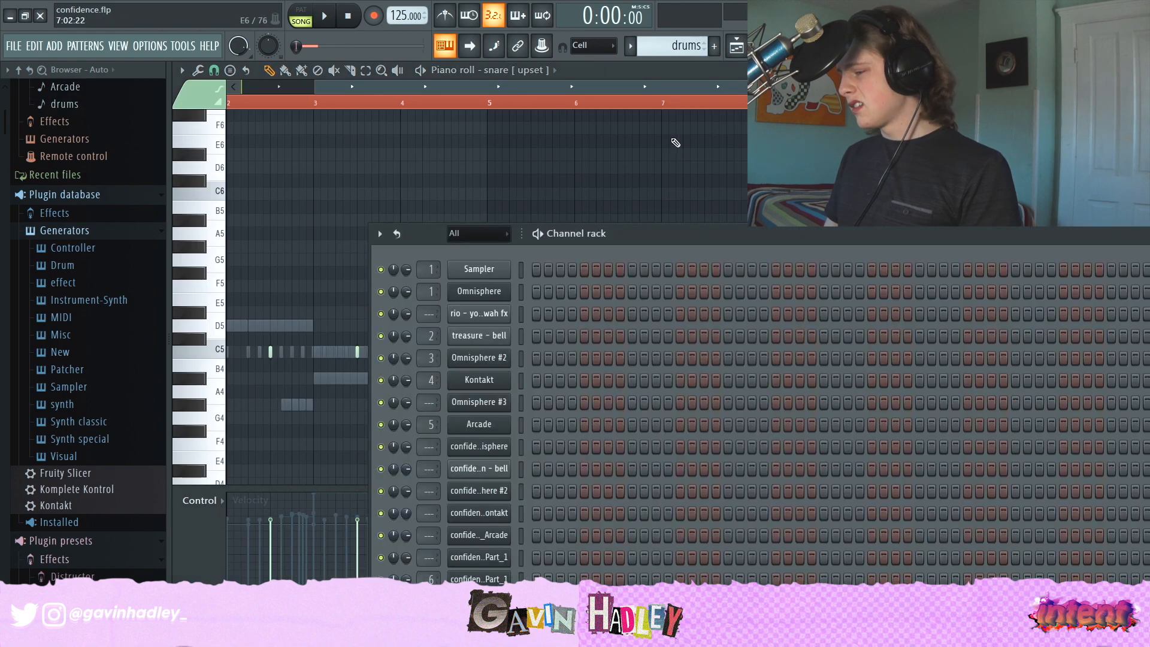
scroll(675, 144, down, 1)
scroll(576, 351, down, 4)
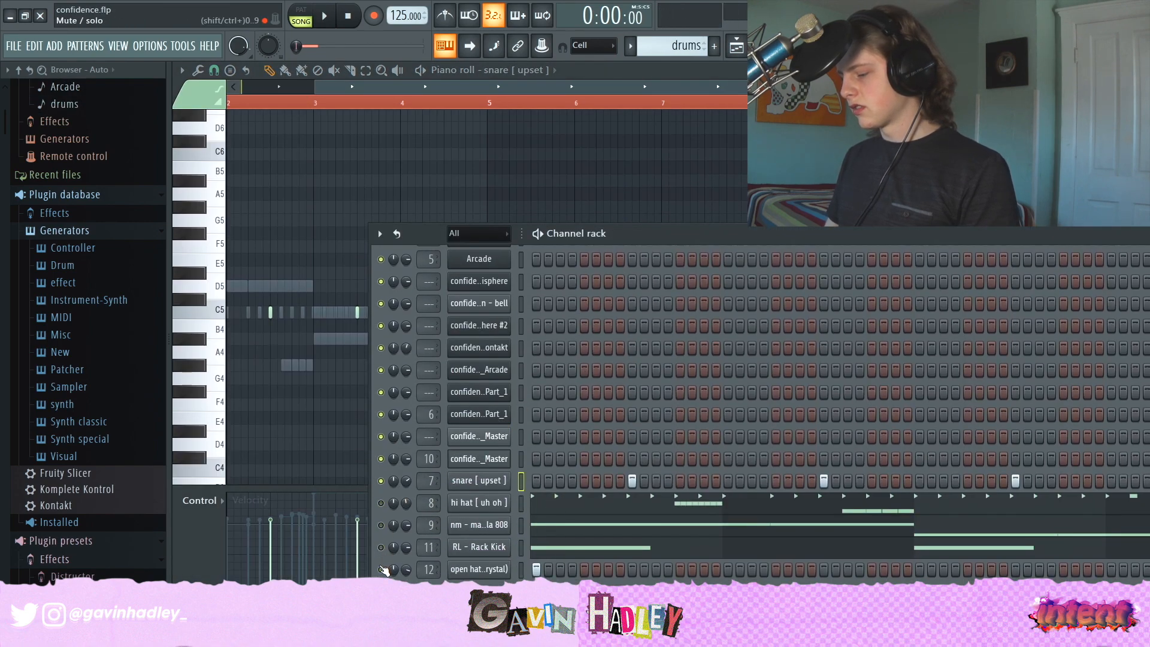
key(space)
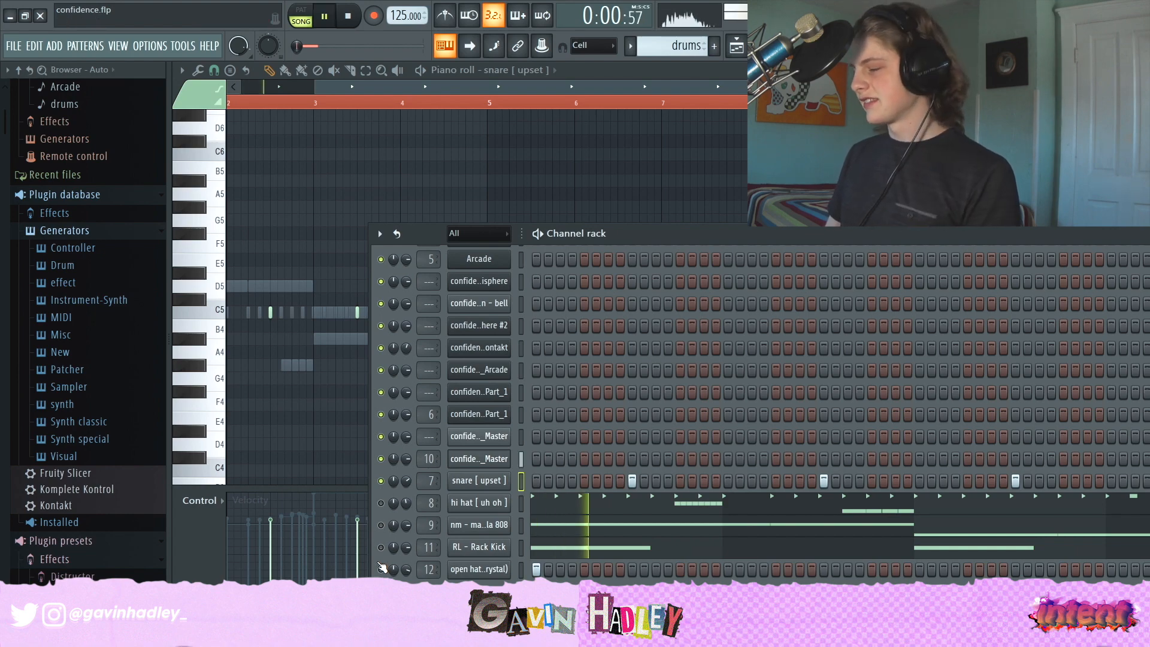
drag(652, 240, 542, 149)
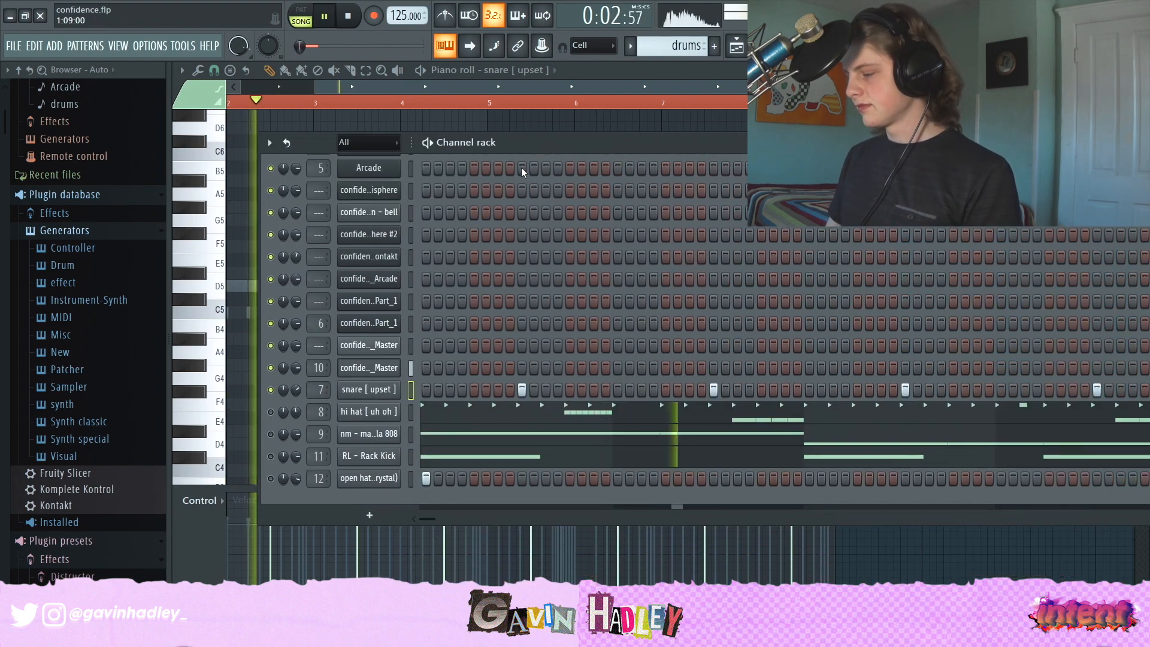
- Open the hi hat [ uh oh ] channel in the piano roll and review its notes and rolls during playback
click(425, 409)
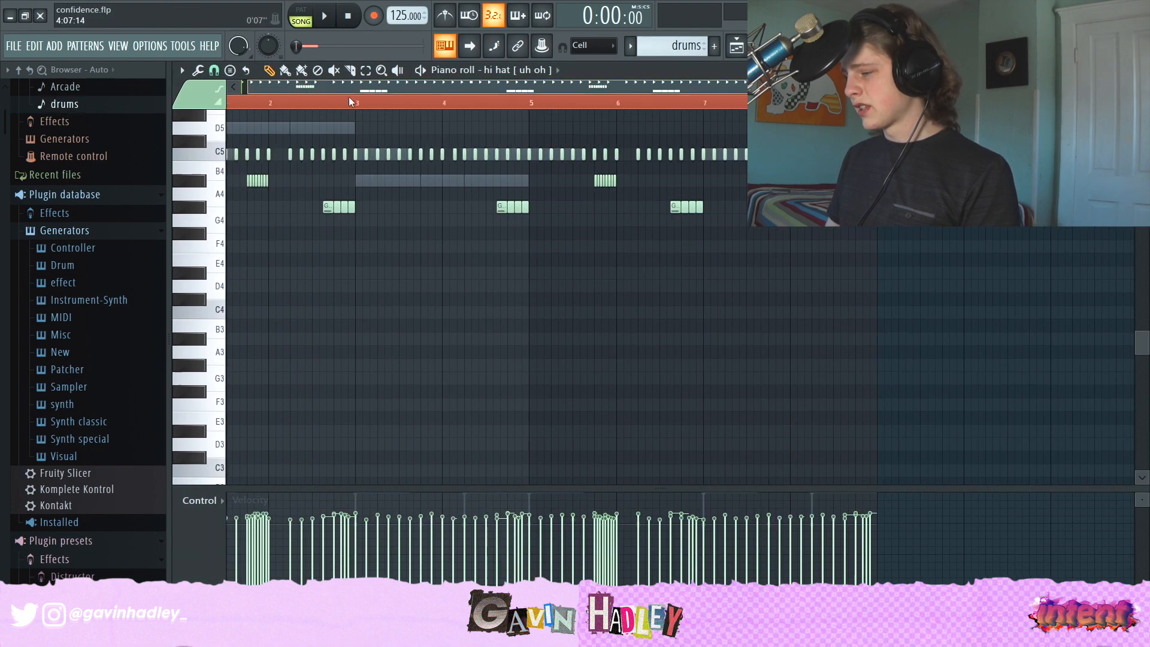
scroll(300, 218, left, 2)
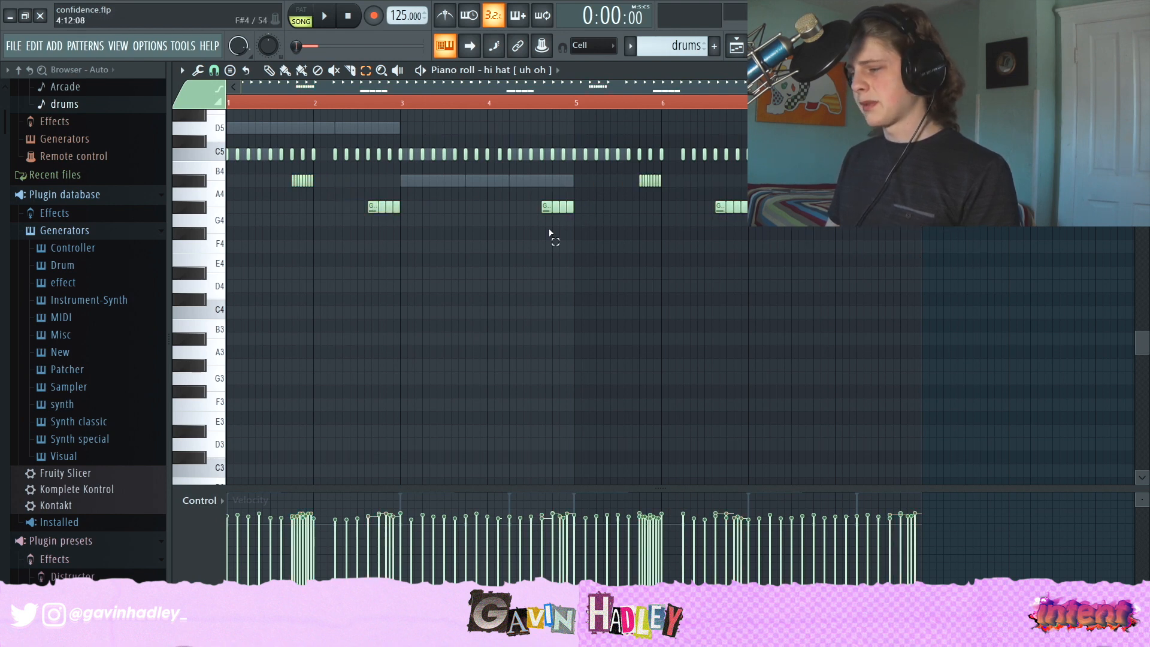
scroll(420, 234, up, 4)
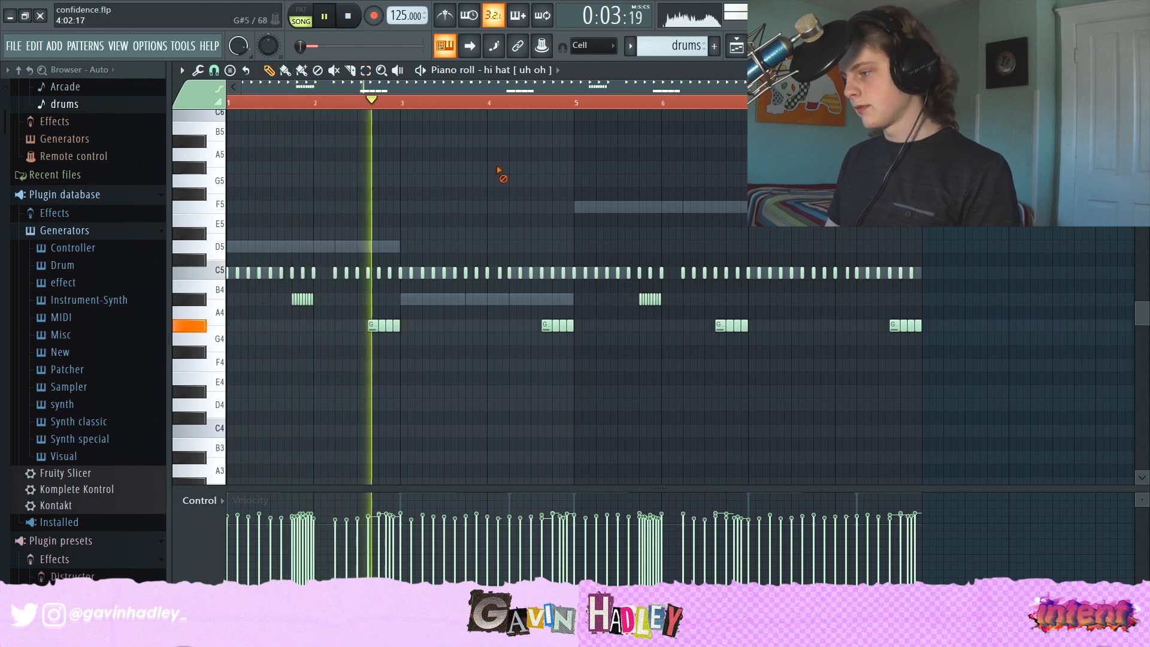
- Open the nm - mandela 808 channel in the piano roll and review its note pattern while the song plays
key(space)
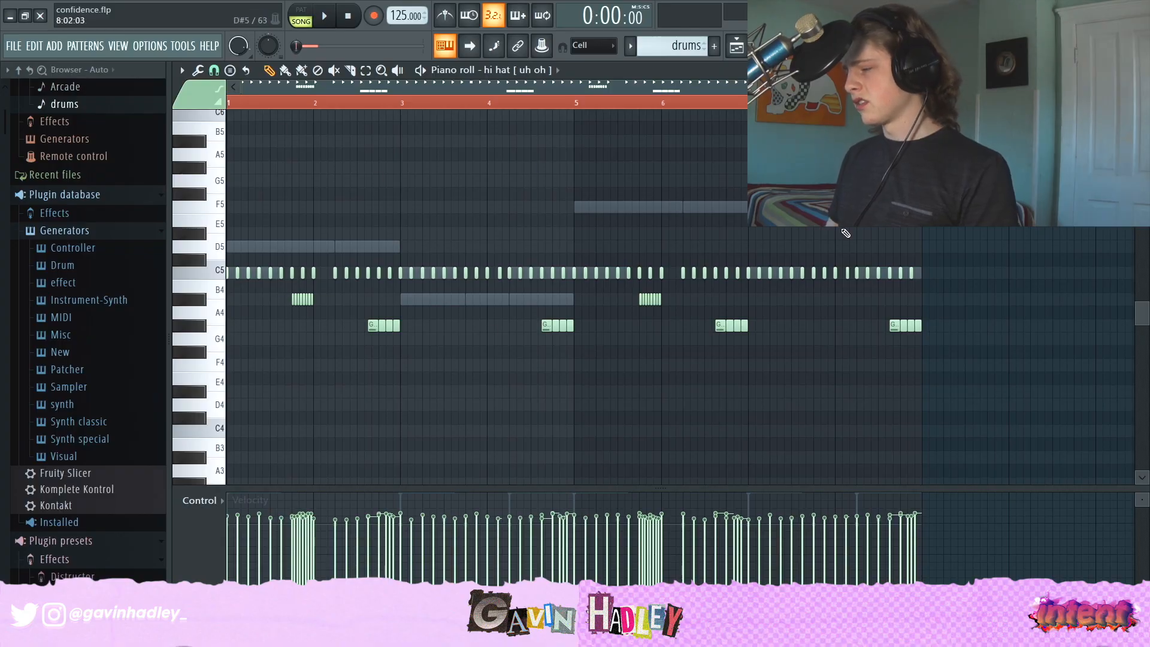
key(F6)
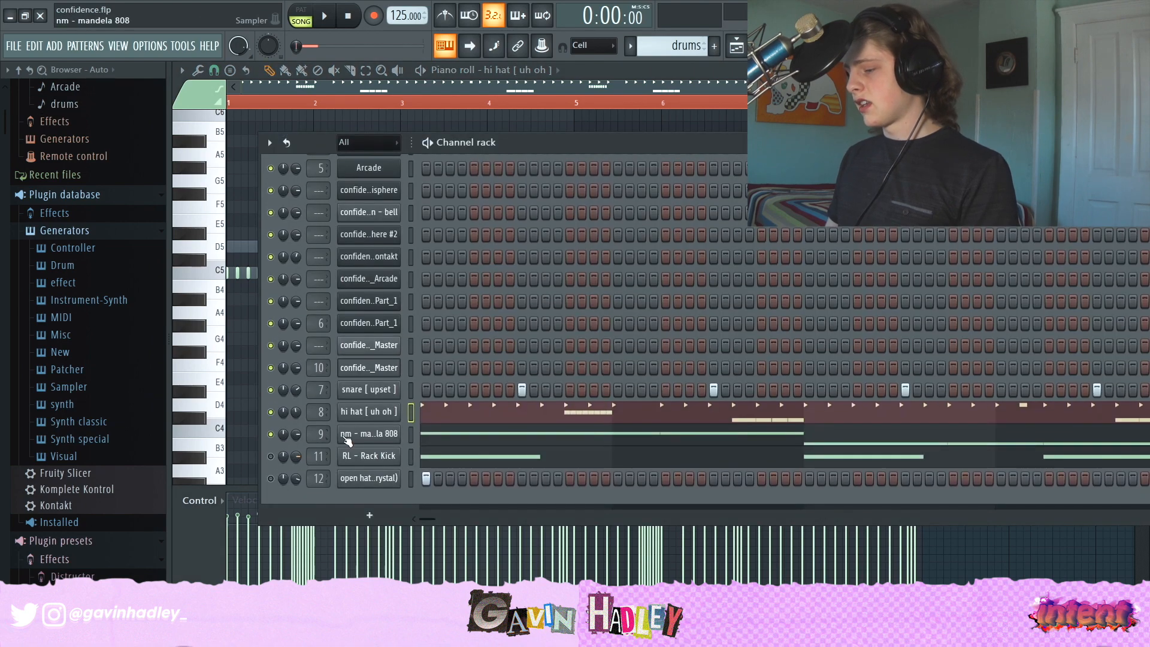
click(420, 432)
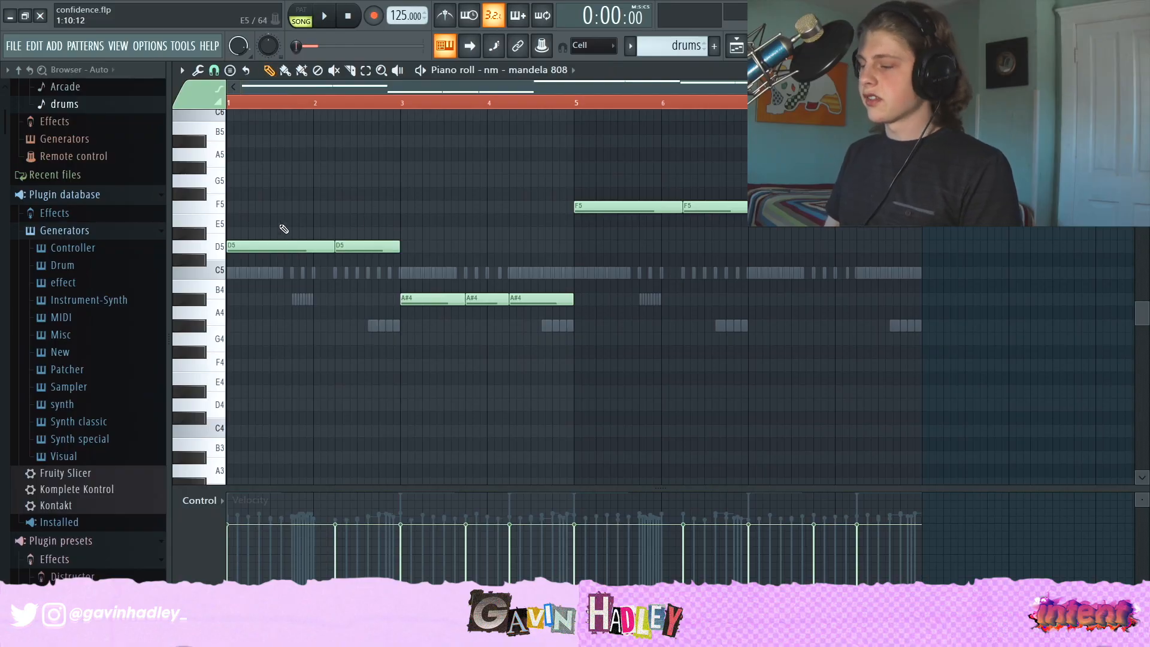
key(space)
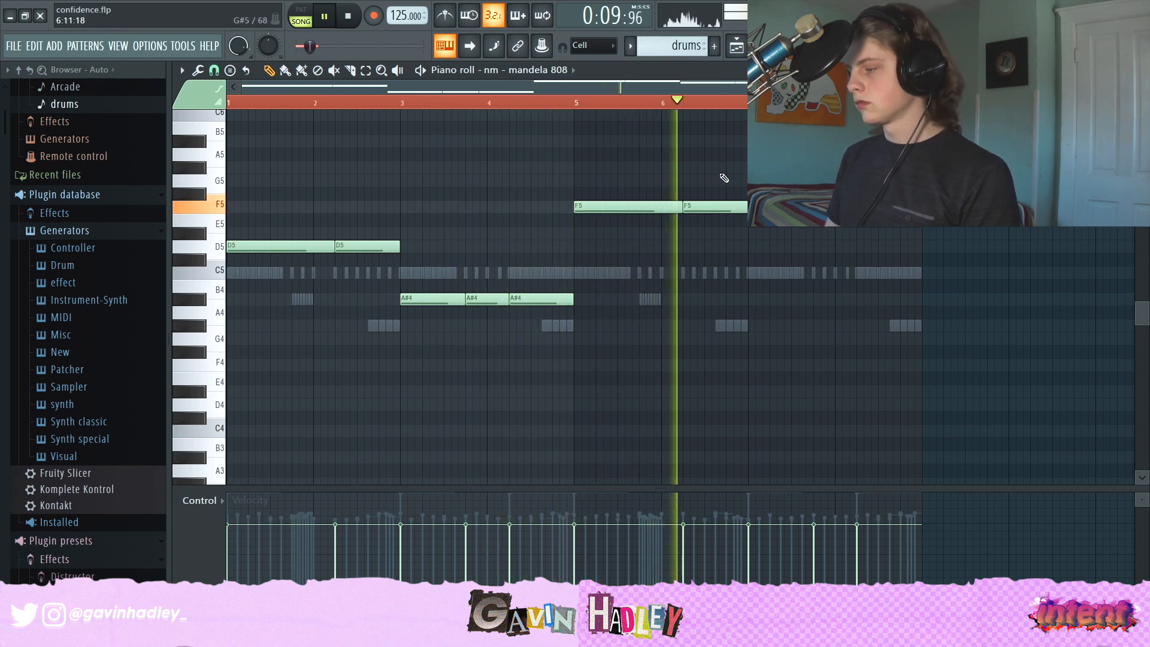
click(574, 114)
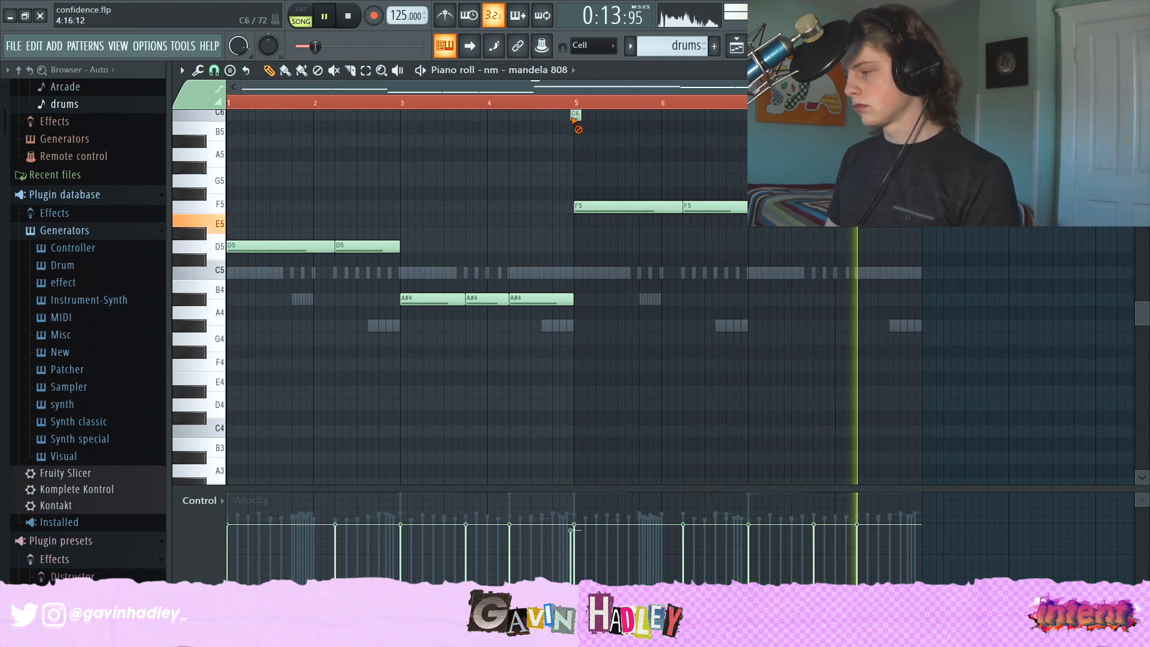
key(space)
- Return to the playlist arrangement and play back the Master audio on track 6 together with the drums clip
key(F5)
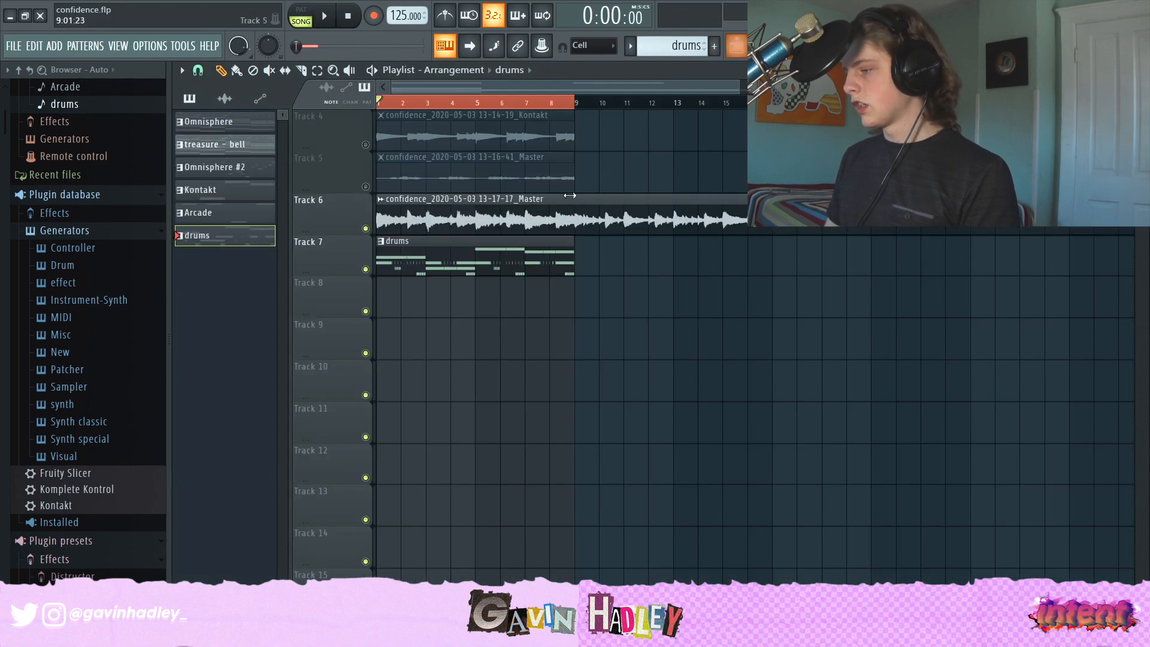
scroll(555, 275, up, 3)
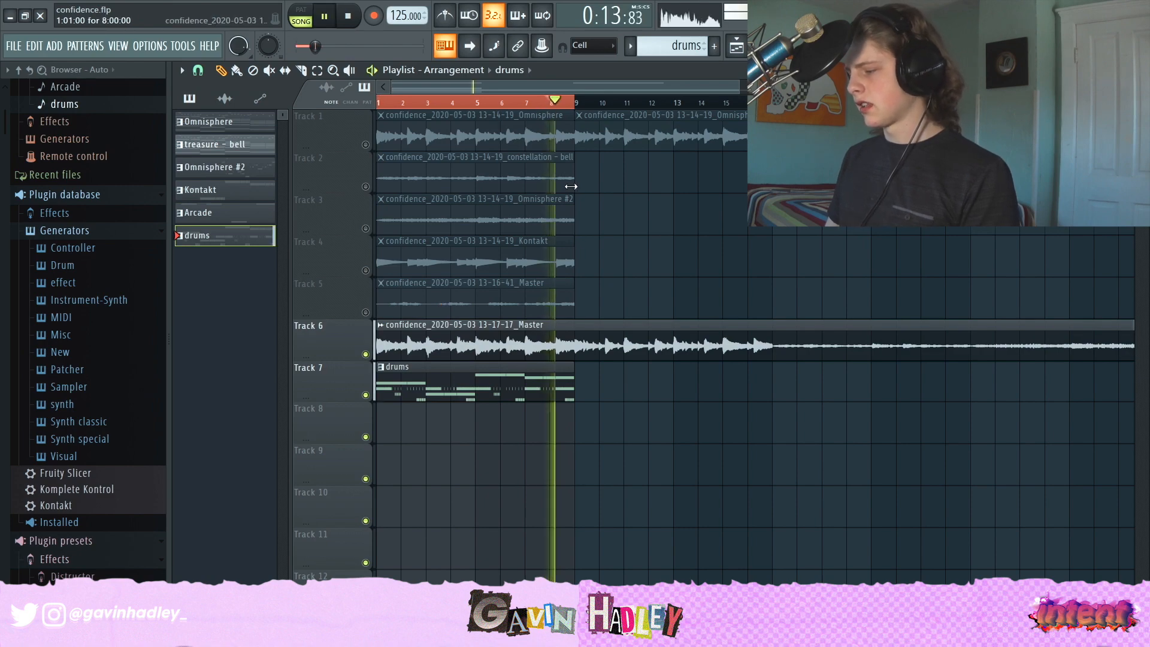
key(space)
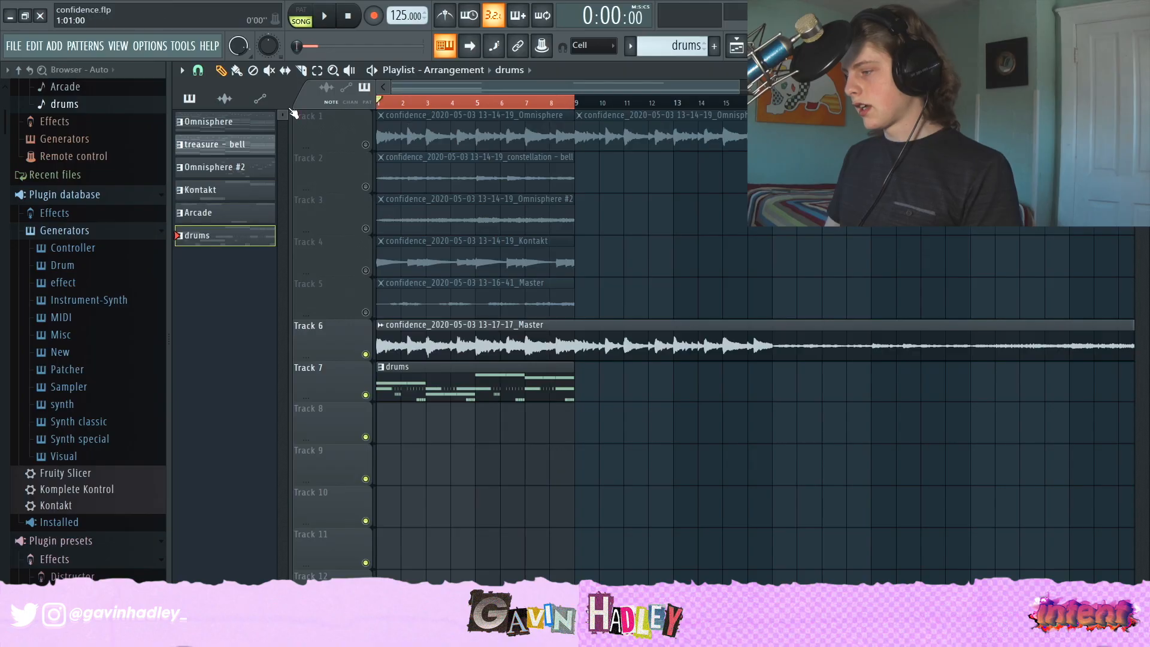
- Unmute the RL - Rack Kick channel and review its notes in the piano roll during playback
key(F6)
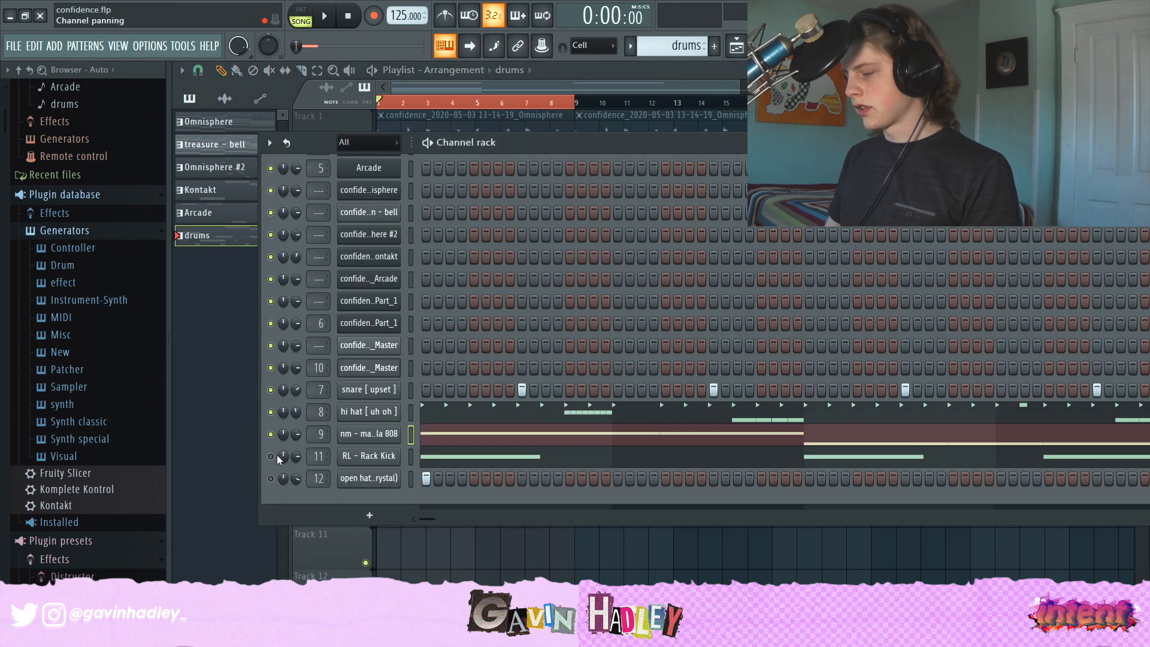
key(F7)
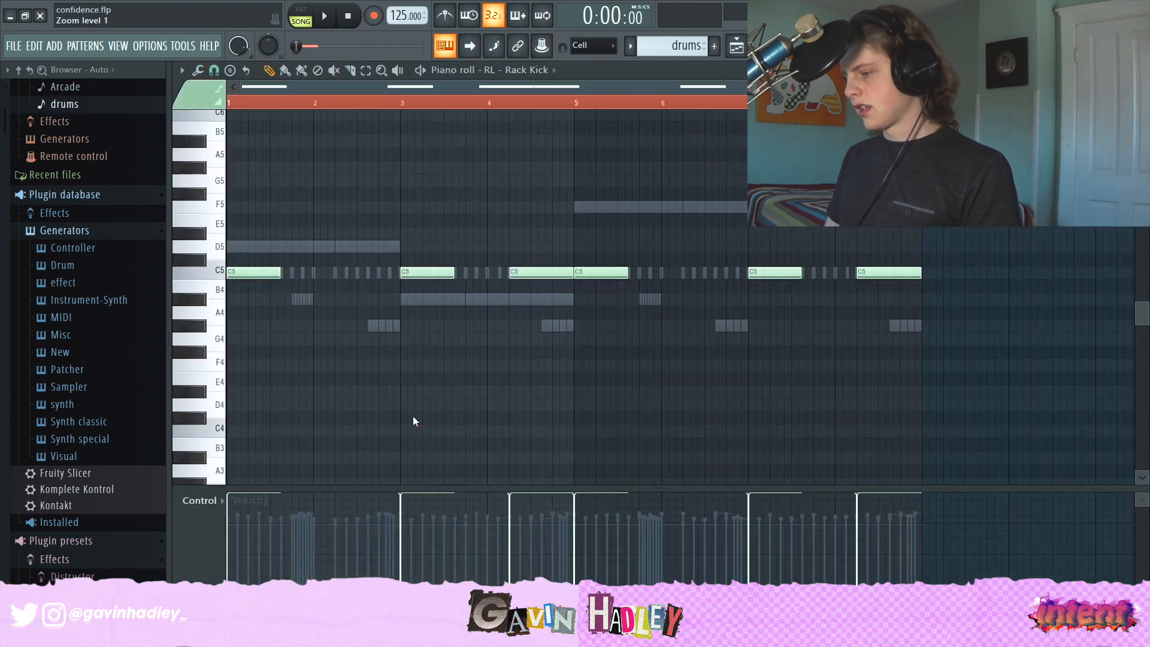
key(space)
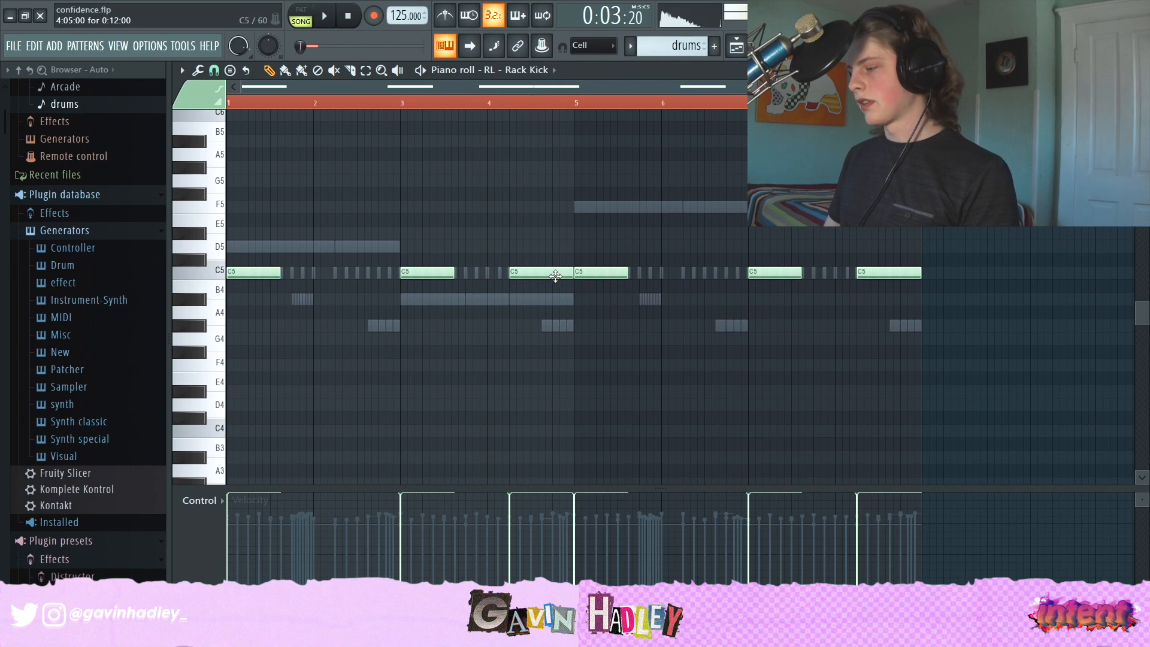
- Unmute the open hat (crystal) channel in the drums pattern's channel rack and play the song
click(737, 53)
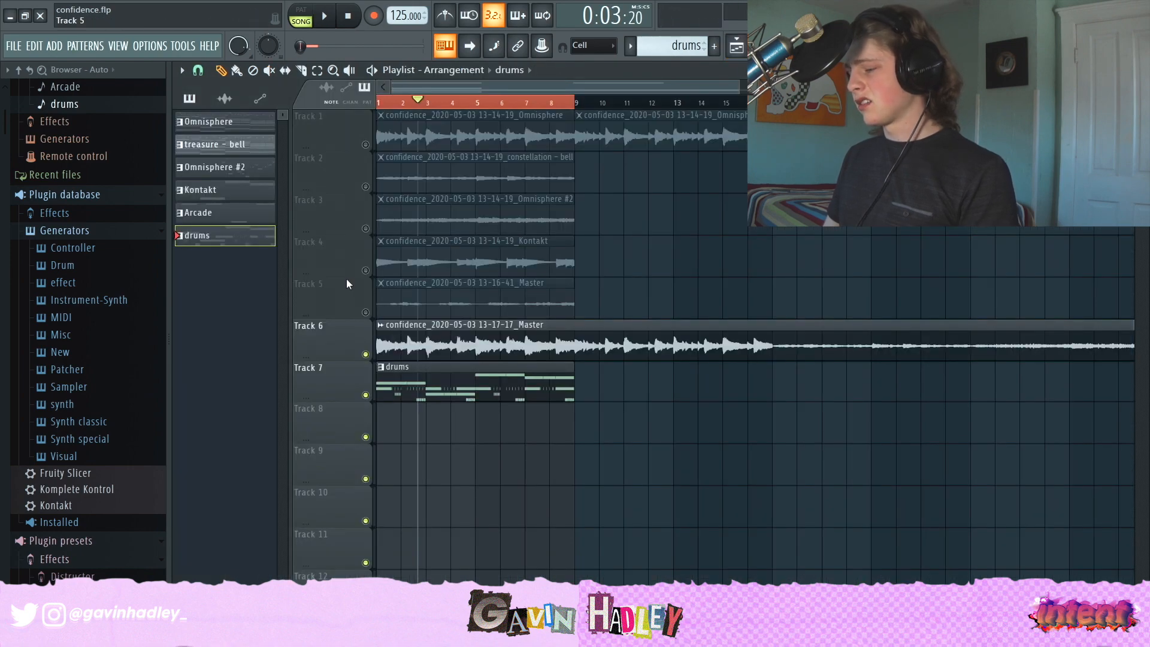
click(786, 47)
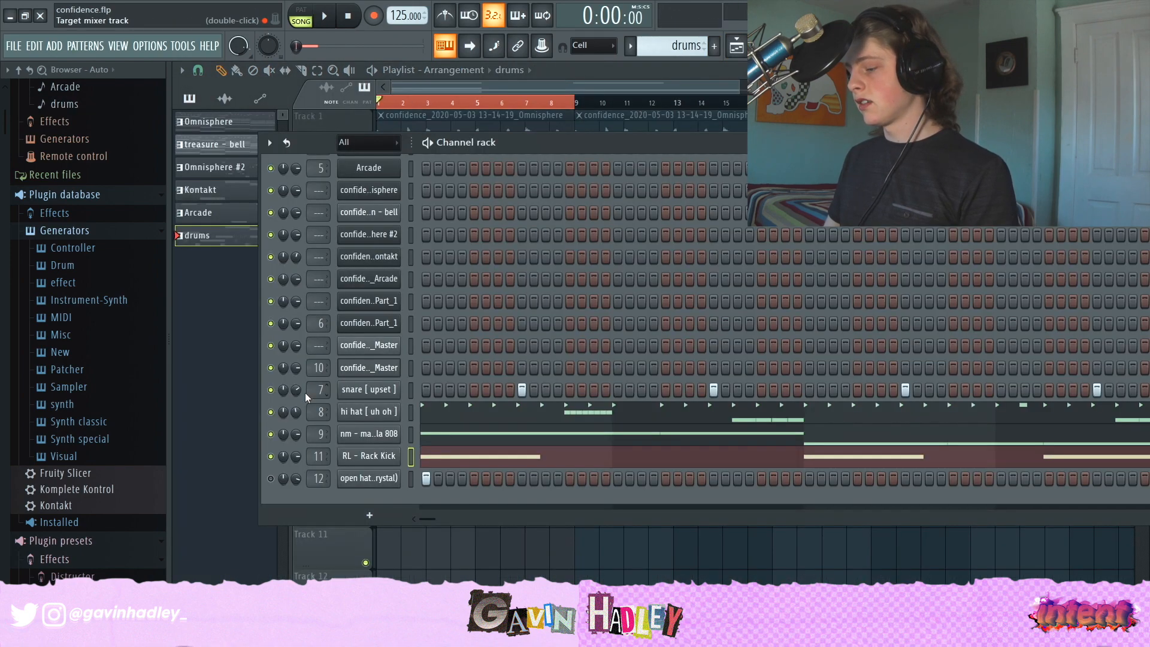
click(271, 479)
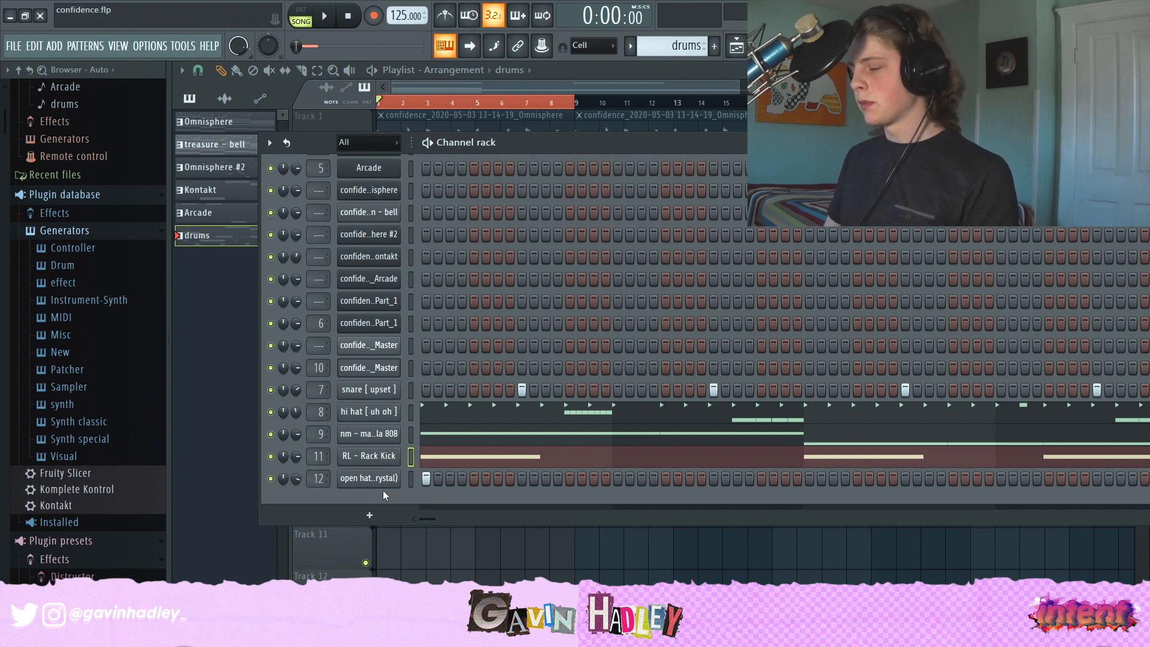
key(space)
key(space)
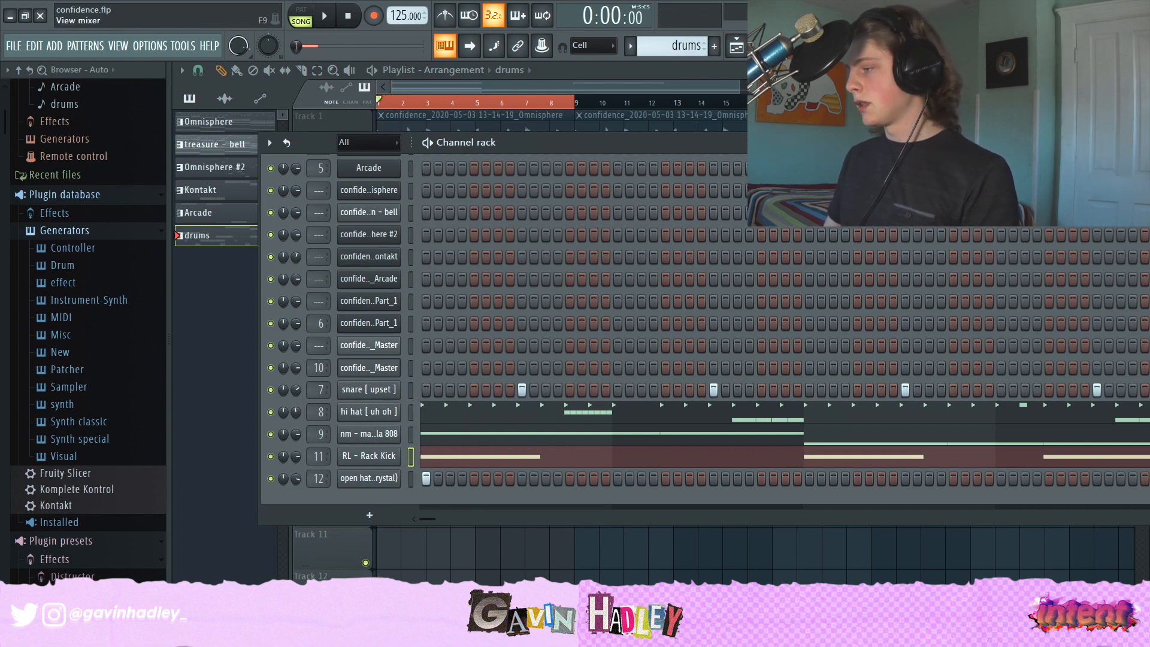
- Select the Master track in the mixer and open its Fruity Limiter to examine the settings
click(810, 46)
click(207, 169)
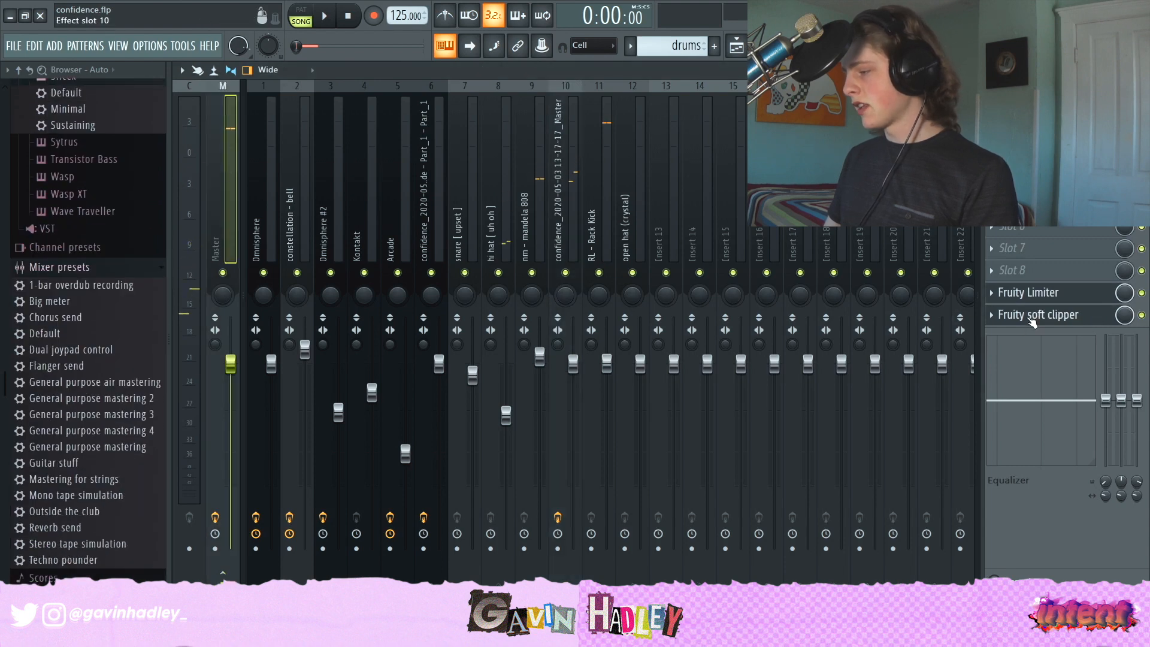
click(1018, 299)
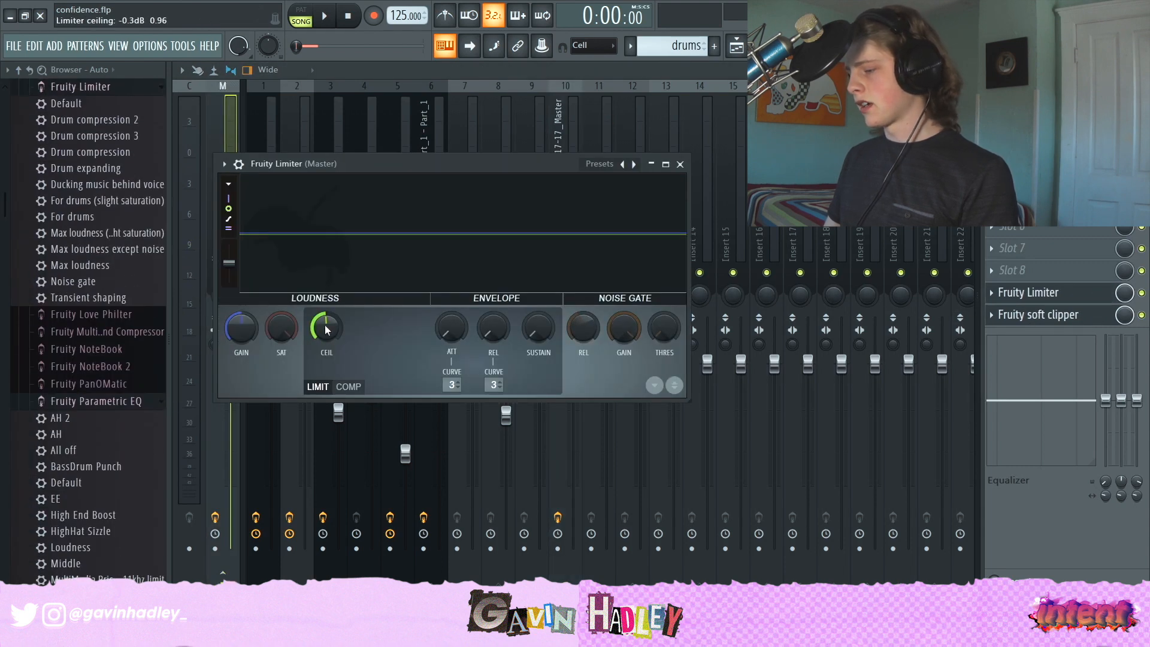